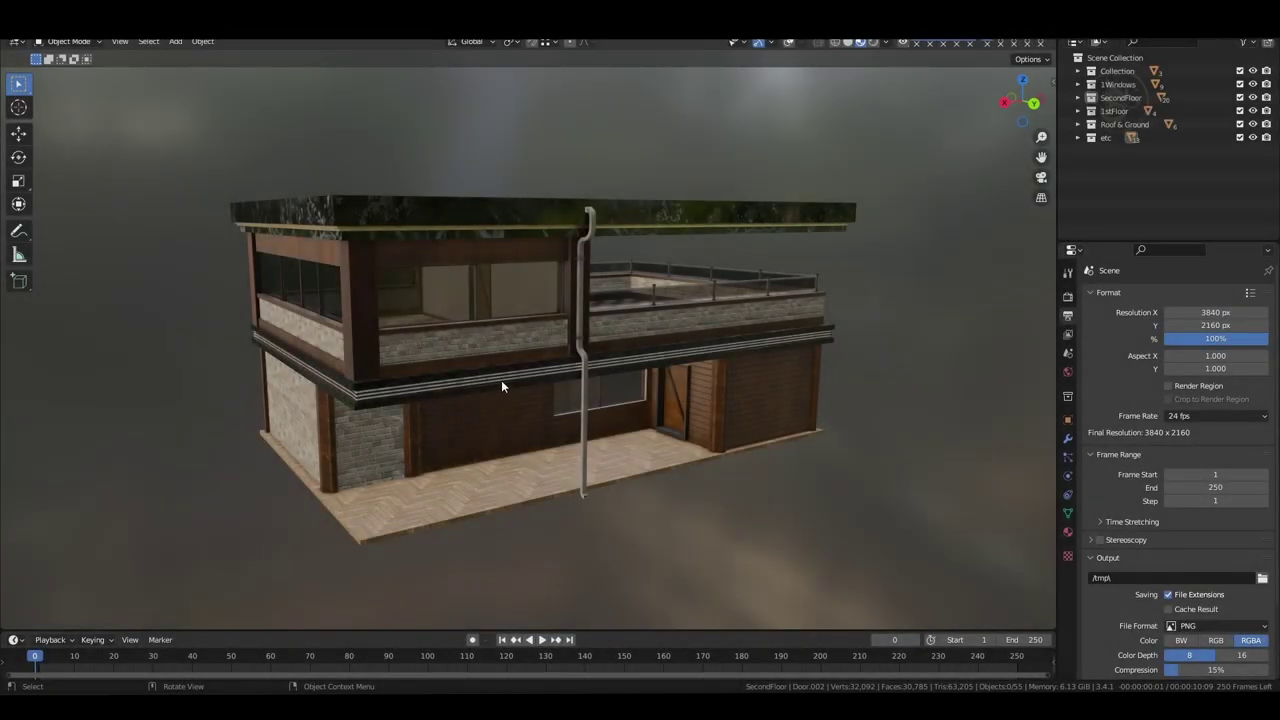
- Orbit and zoom around the house to view its front, terrace corner and windowed wall
{"action": "mouse_move", "coordinate": [458, 378]}
{"action": "middle_mouse_down"}
{"action": "mouse_move", "coordinate": [400, 357]}
{"action": "mouse_move", "coordinate": [467, 356]}
{"action": "middle_mouse_up"}
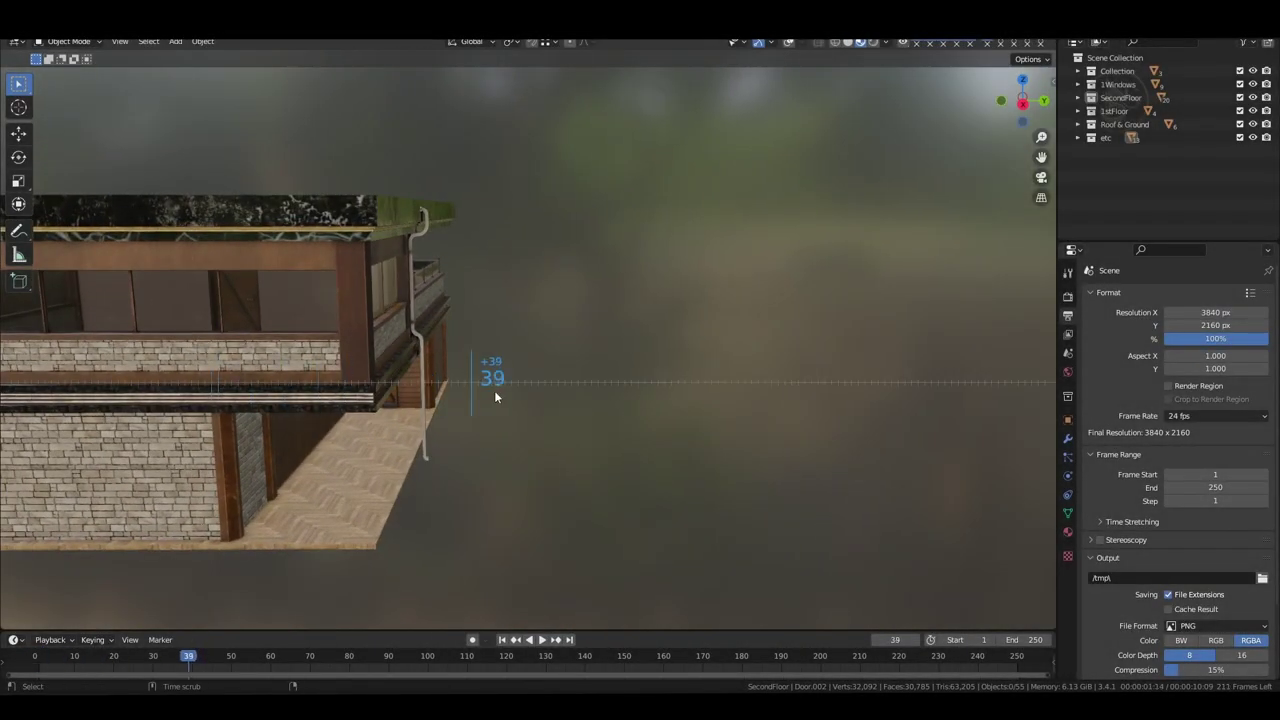
{"action": "mouse_move", "coordinate": [241, 352]}
{"action": "middle_mouse_down"}
{"action": "mouse_move", "coordinate": [408, 368]}
{"action": "mouse_move", "coordinate": [679, 364]}
{"action": "middle_mouse_up"}
{"action": "mouse_move", "coordinate": [478, 316]}
{"action": "middle_mouse_down"}
{"action": "mouse_move", "coordinate": [538, 307]}
{"action": "mouse_move", "coordinate": [337, 343]}
{"action": "mouse_move", "coordinate": [536, 327]}
{"action": "middle_mouse_up"}
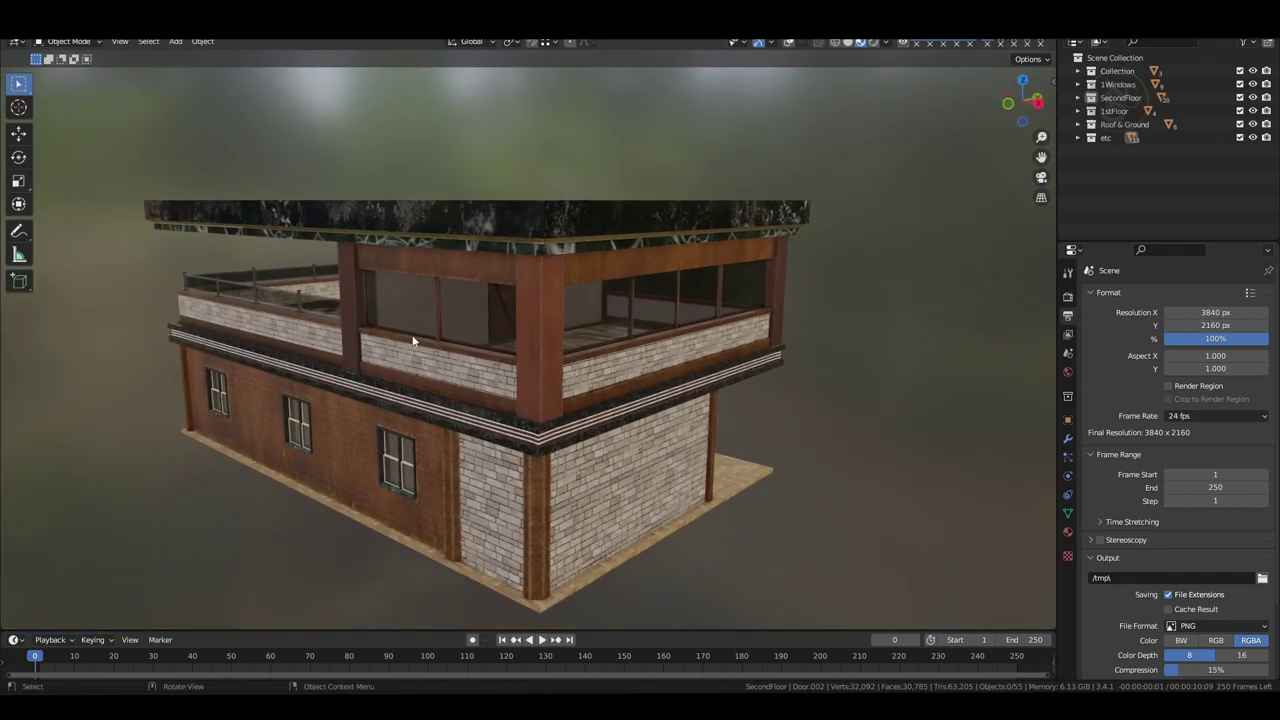
{"action": "mouse_move", "coordinate": [363, 349]}
{"action": "middle_mouse_down"}
{"action": "mouse_move", "coordinate": [411, 323]}
{"action": "mouse_move", "coordinate": [373, 322]}
{"action": "mouse_move", "coordinate": [485, 362]}
{"action": "mouse_move", "coordinate": [466, 371]}
{"action": "mouse_move", "coordinate": [488, 436]}
{"action": "mouse_move", "coordinate": [444, 370]}
{"action": "mouse_move", "coordinate": [497, 310]}
{"action": "mouse_move", "coordinate": [443, 371]}
{"action": "mouse_move", "coordinate": [543, 363]}
{"action": "mouse_move", "coordinate": [522, 392]}
{"action": "mouse_move", "coordinate": [544, 384]}
{"action": "middle_mouse_up"}
{"action": "scroll", "coordinate": [487, 436], "scroll_direction": "up", "scroll_amount": 5}
{"action": "scroll", "coordinate": [522, 392], "scroll_direction": "down", "scroll_amount": 3}
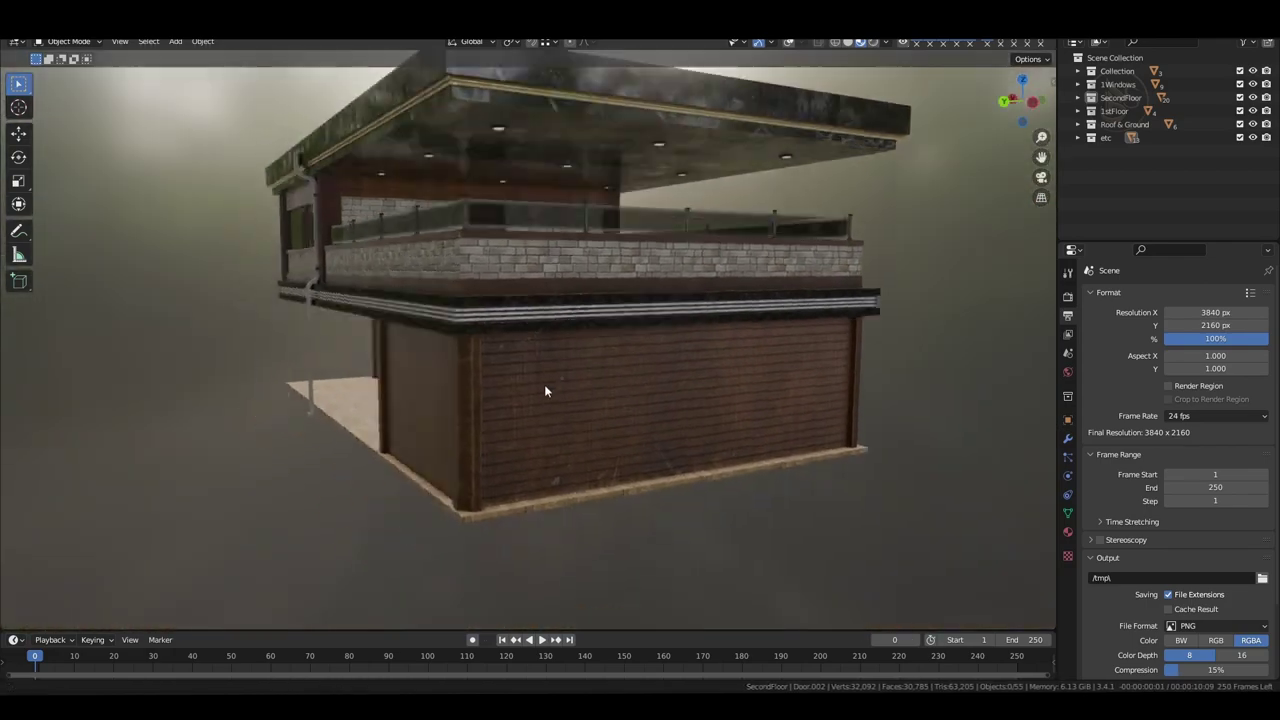
{"action": "scroll", "coordinate": [446, 413], "scroll_direction": "up", "scroll_amount": 4}
{"action": "scroll", "coordinate": [338, 451], "scroll_direction": "down", "scroll_amount": 2}
{"action": "mouse_move", "coordinate": [403, 449]}
{"action": "middle_mouse_down"}
{"action": "mouse_move", "coordinate": [497, 440]}
{"action": "mouse_move", "coordinate": [397, 440]}
{"action": "mouse_move", "coordinate": [808, 435]}
{"action": "mouse_move", "coordinate": [460, 446]}
{"action": "mouse_move", "coordinate": [490, 467]}
{"action": "mouse_move", "coordinate": [468, 431]}
{"action": "mouse_move", "coordinate": [582, 414]}
{"action": "mouse_move", "coordinate": [494, 389]}
{"action": "mouse_move", "coordinate": [507, 478]}
{"action": "middle_mouse_up"}
{"action": "scroll", "coordinate": [460, 448], "scroll_direction": "down", "scroll_amount": 2}
{"action": "scroll", "coordinate": [490, 463], "scroll_direction": "down", "scroll_amount": 3}
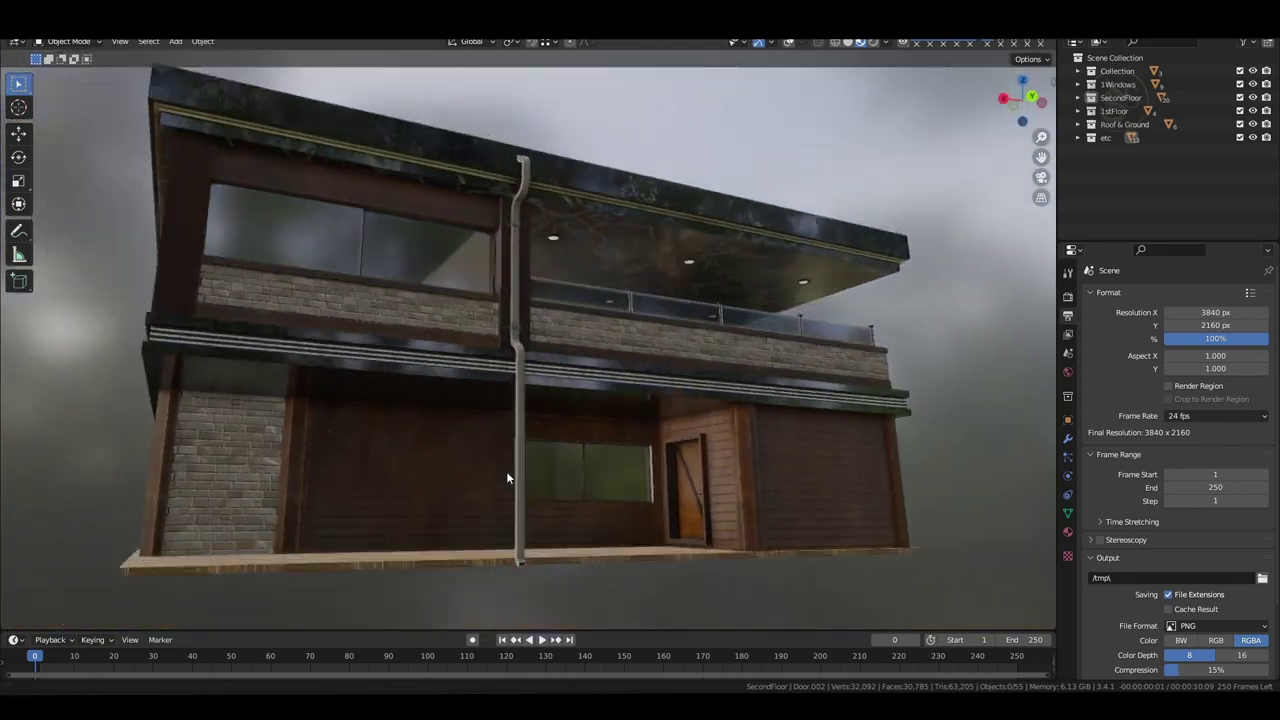
- Inspect the house in wireframe, with hidden lines and see-through, then return to solid shading
{"action": "left_click", "coordinate": [835, 43]}
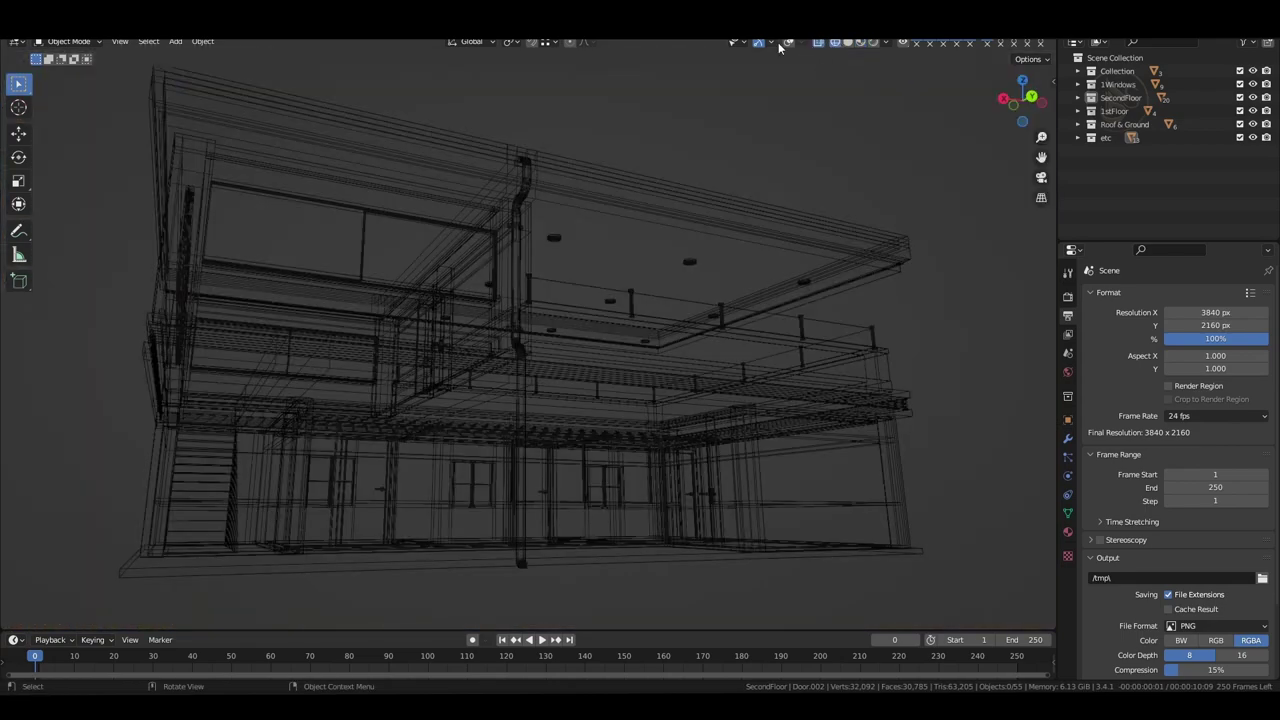
{"action": "left_click", "coordinate": [816, 43]}
{"action": "mouse_move", "coordinate": [817, 67]}
{"action": "middle_mouse_down"}
{"action": "mouse_move", "coordinate": [838, 248]}
{"action": "mouse_move", "coordinate": [766, 293]}
{"action": "middle_mouse_up"}
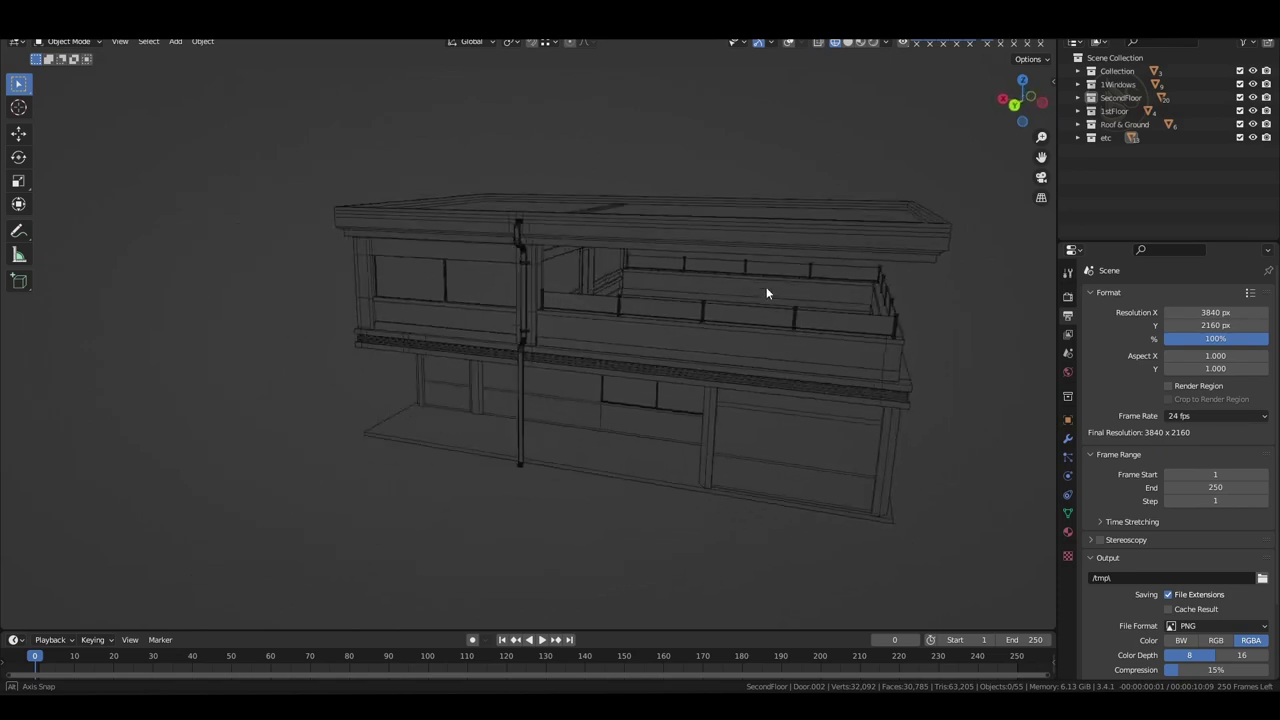
{"action": "mouse_move", "coordinate": [370, 377]}
{"action": "middle_mouse_down"}
{"action": "mouse_move", "coordinate": [791, 363]}
{"action": "mouse_move", "coordinate": [448, 423]}
{"action": "mouse_move", "coordinate": [723, 409]}
{"action": "mouse_move", "coordinate": [643, 394]}
{"action": "mouse_move", "coordinate": [700, 400]}
{"action": "middle_mouse_up"}
{"action": "left_click", "coordinate": [818, 43]}
{"action": "mouse_move", "coordinate": [827, 76]}
{"action": "middle_mouse_down"}
{"action": "mouse_move", "coordinate": [776, 307]}
{"action": "mouse_move", "coordinate": [711, 344]}
{"action": "mouse_move", "coordinate": [243, 286]}
{"action": "mouse_move", "coordinate": [700, 374]}
{"action": "mouse_move", "coordinate": [695, 313]}
{"action": "mouse_move", "coordinate": [697, 414]}
{"action": "mouse_move", "coordinate": [834, 124]}
{"action": "mouse_move", "coordinate": [796, 331]}
{"action": "mouse_move", "coordinate": [820, 317]}
{"action": "mouse_move", "coordinate": [342, 312]}
{"action": "middle_mouse_up"}
{"action": "left_click", "coordinate": [848, 43]}
- Switch to textured shading and zoom in on the upper floor
{"action": "left_click", "coordinate": [860, 43]}
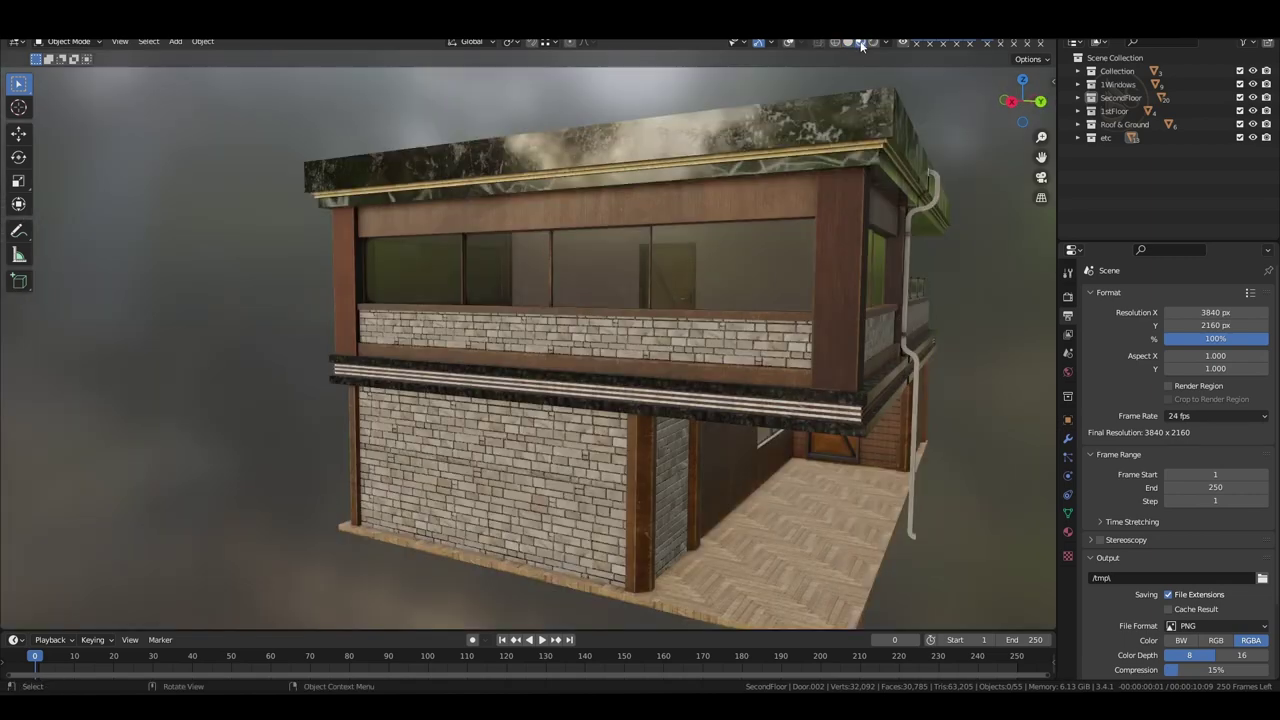
{"action": "middle_click_drag", "start_coordinate": [716, 333], "coordinate": [607, 328]}
{"action": "scroll", "coordinate": [607, 328], "scroll_direction": "up", "scroll_amount": 3}
{"action": "middle_click_drag", "start_coordinate": [494, 287], "coordinate": [651, 423]}
{"action": "scroll", "coordinate": [669, 429], "scroll_direction": "up", "scroll_amount": 3}
{"action": "scroll", "coordinate": [594, 394], "scroll_direction": "up", "scroll_amount": 2}
{"action": "mouse_move", "coordinate": [594, 394]}
{"action": "middle_mouse_down"}
{"action": "mouse_move", "coordinate": [775, 446]}
{"action": "mouse_move", "coordinate": [620, 437]}
{"action": "mouse_move", "coordinate": [909, 437]}
{"action": "middle_mouse_up"}
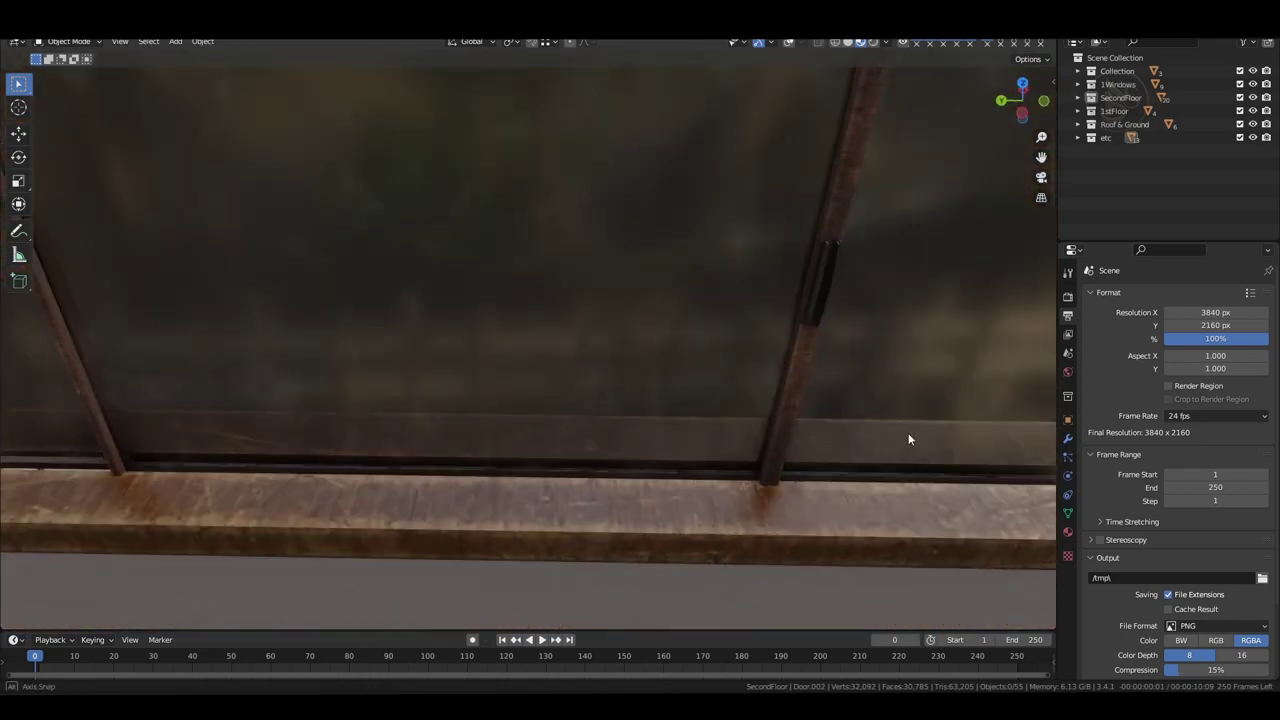
- Slide the upper-floor window pane Openablewindow2 open along global Y
{"action": "left_click", "coordinate": [803, 310]}
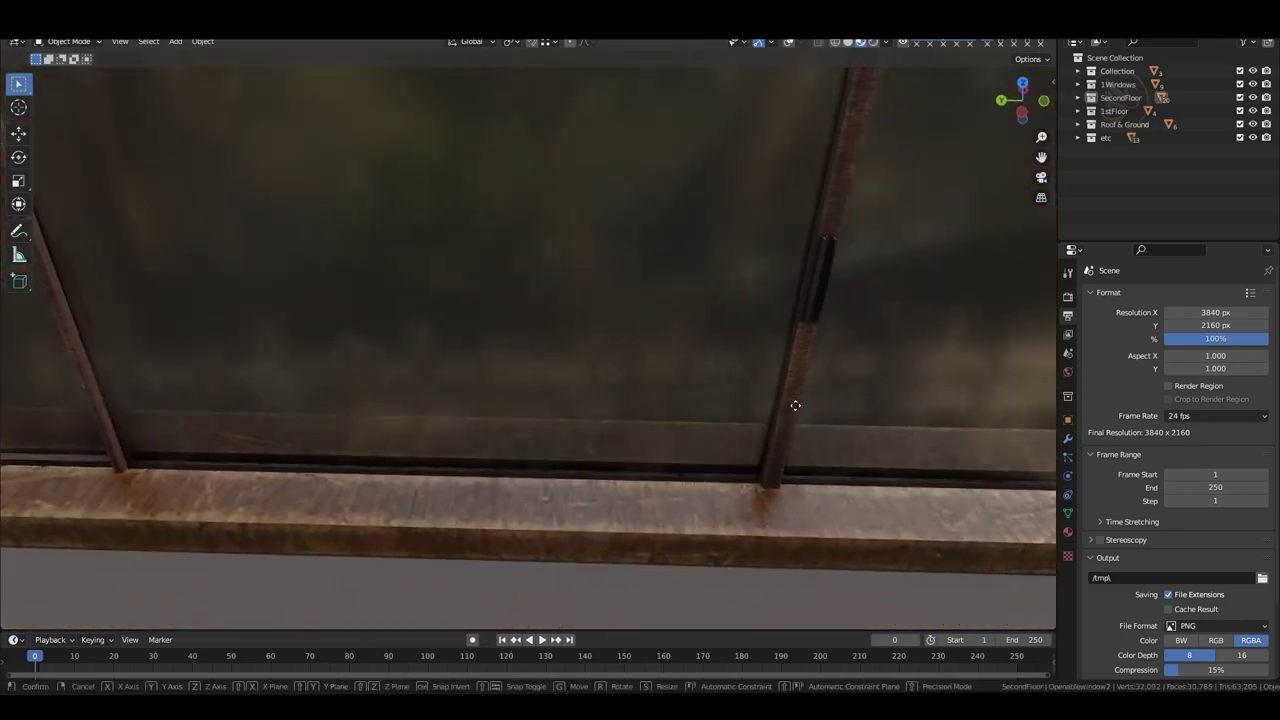
{"action": "key", "text": "y"}
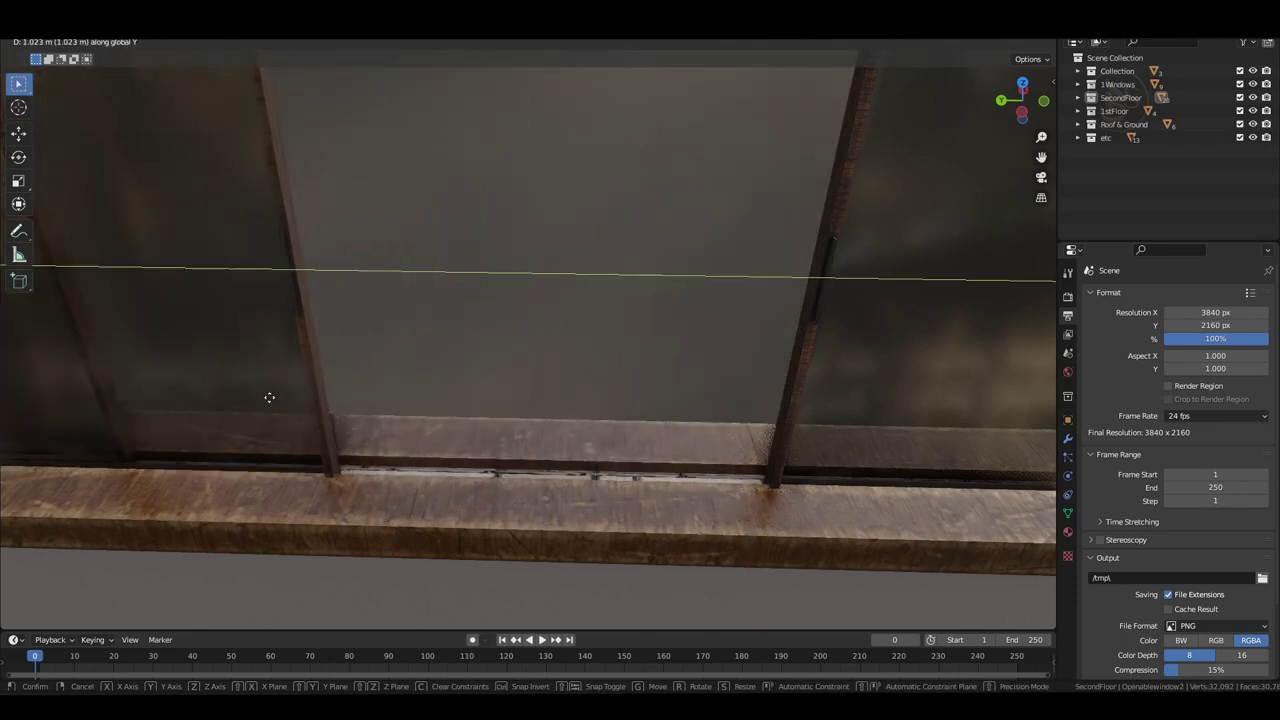
{"action": "mouse_move", "coordinate": [401, 421]}
{"action": "middle_mouse_down"}
{"action": "mouse_move", "coordinate": [640, 403]}
{"action": "mouse_move", "coordinate": [782, 346]}
{"action": "middle_mouse_up"}
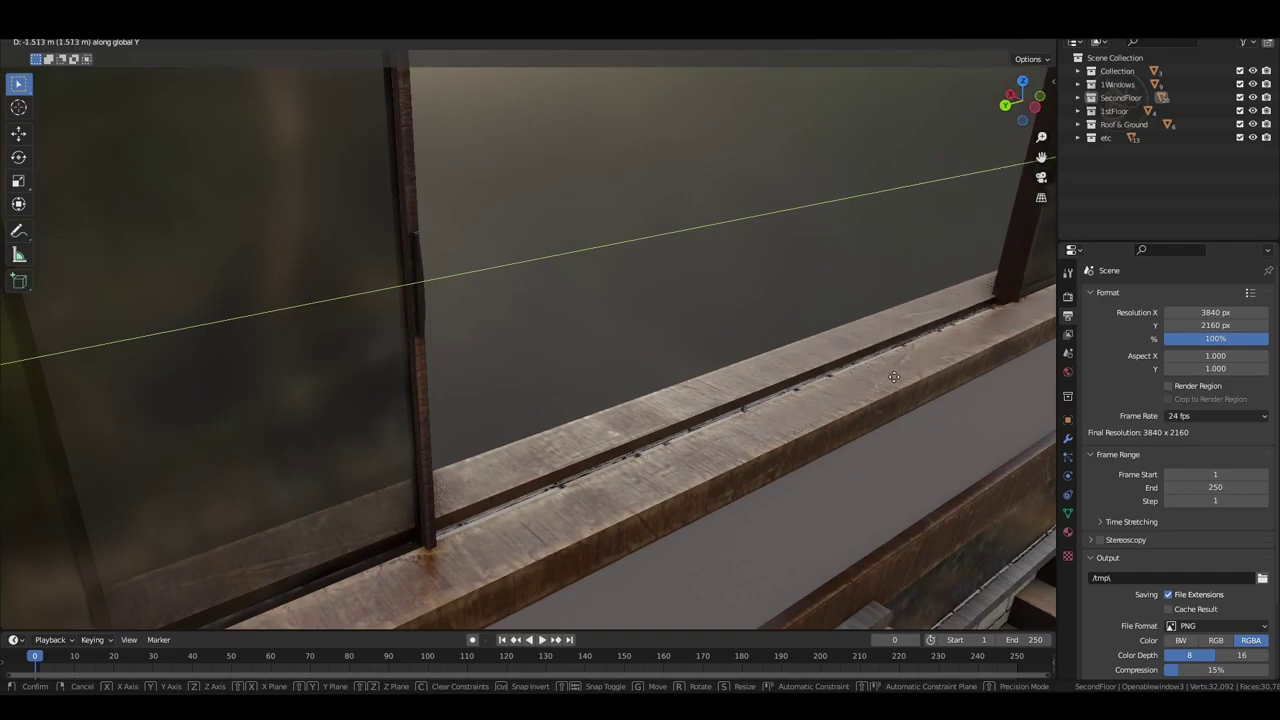
{"action": "mouse_move", "coordinate": [742, 296]}
{"action": "middle_mouse_down"}
{"action": "mouse_move", "coordinate": [666, 374]}
{"action": "mouse_move", "coordinate": [491, 371]}
{"action": "mouse_move", "coordinate": [451, 349]}
{"action": "mouse_move", "coordinate": [367, 347]}
{"action": "mouse_move", "coordinate": [283, 322]}
{"action": "middle_mouse_up"}
{"action": "scroll", "coordinate": [283, 322], "scroll_direction": "down", "scroll_amount": 5}
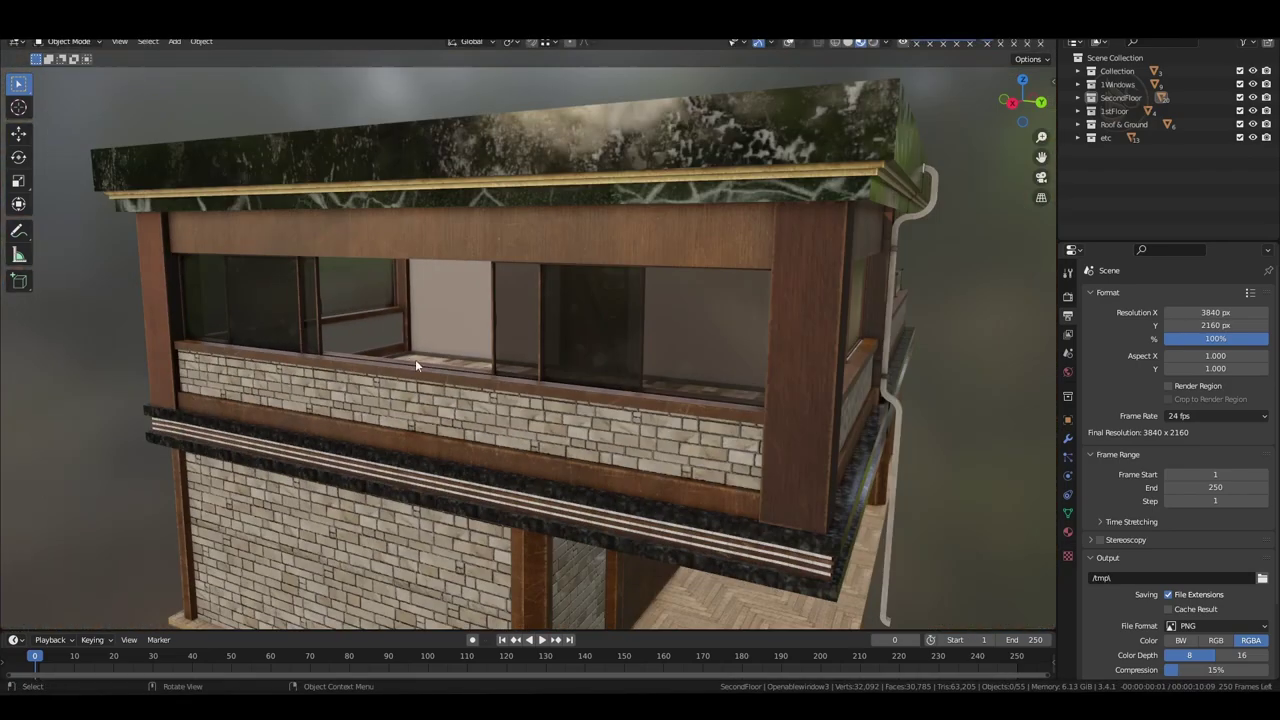
- Orbit and zoom around the building's front, briefly passing inside a window frame
{"action": "middle_click_drag", "start_coordinate": [408, 357], "coordinate": [440, 340]}
{"action": "scroll", "coordinate": [462, 330], "scroll_direction": "up", "scroll_amount": 2}
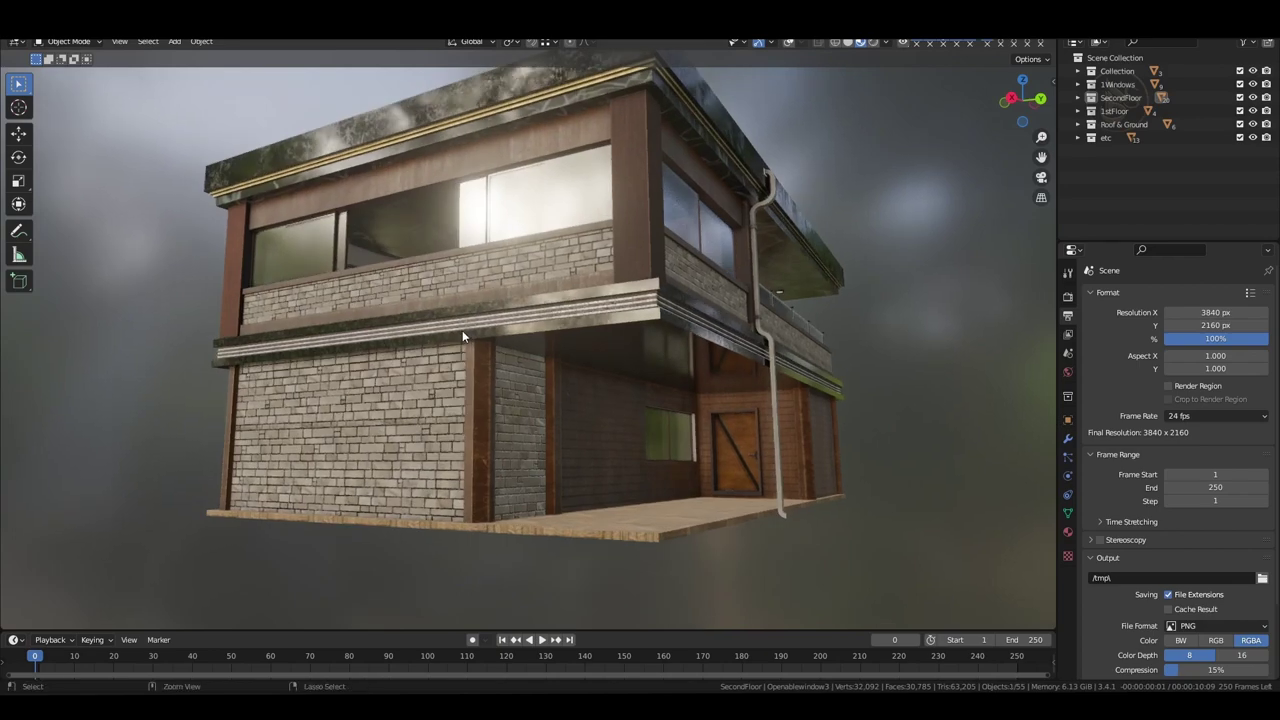
{"action": "mouse_move", "coordinate": [462, 330]}
{"action": "middle_mouse_down"}
{"action": "mouse_move", "coordinate": [536, 380]}
{"action": "mouse_move", "coordinate": [400, 351]}
{"action": "mouse_move", "coordinate": [780, 445]}
{"action": "mouse_move", "coordinate": [500, 431]}
{"action": "mouse_move", "coordinate": [703, 429]}
{"action": "middle_mouse_up"}
{"action": "scroll", "coordinate": [703, 429], "scroll_direction": "down", "scroll_amount": 3}
{"action": "scroll", "coordinate": [706, 434], "scroll_direction": "up", "scroll_amount": 3}
{"action": "middle_click_drag", "start_coordinate": [726, 477], "coordinate": [419, 330]}
{"action": "scroll", "coordinate": [419, 330], "scroll_direction": "down", "scroll_amount": 3}
{"action": "scroll", "coordinate": [449, 349], "scroll_direction": "down", "scroll_amount": 3}
{"action": "scroll", "coordinate": [500, 357], "scroll_direction": "down", "scroll_amount": 5}
{"action": "mouse_move", "coordinate": [703, 443]}
{"action": "middle_mouse_down"}
{"action": "mouse_move", "coordinate": [530, 281]}
{"action": "mouse_move", "coordinate": [618, 392]}
{"action": "middle_mouse_up"}
- Zoom into the checkered-floor room near the door and bring up Quick Favorites
{"action": "scroll", "coordinate": [530, 281], "scroll_direction": "up", "scroll_amount": 3}
{"action": "scroll", "coordinate": [595, 378], "scroll_direction": "up", "scroll_amount": 5}
{"action": "scroll", "coordinate": [580, 390], "scroll_direction": "up", "scroll_amount": 2}
{"action": "scroll", "coordinate": [586, 410], "scroll_direction": "up", "scroll_amount": 3}
{"action": "scroll", "coordinate": [620, 484], "scroll_direction": "up", "scroll_amount": 3}
{"action": "middle_click_drag", "start_coordinate": [601, 480], "coordinate": [678, 352]}
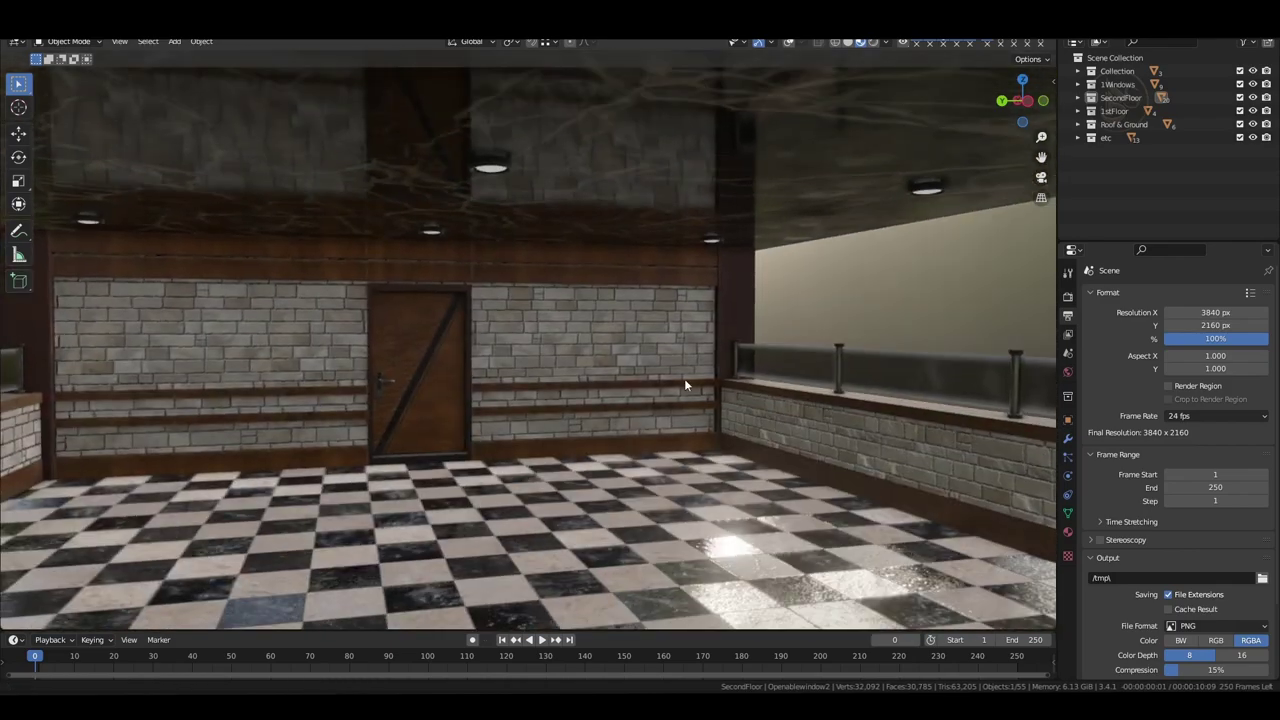
{"action": "scroll", "coordinate": [678, 347], "scroll_direction": "up", "scroll_amount": 3}
{"action": "middle_click_drag", "start_coordinate": [700, 494], "coordinate": [563, 386]}
{"action": "key", "text": "q"}
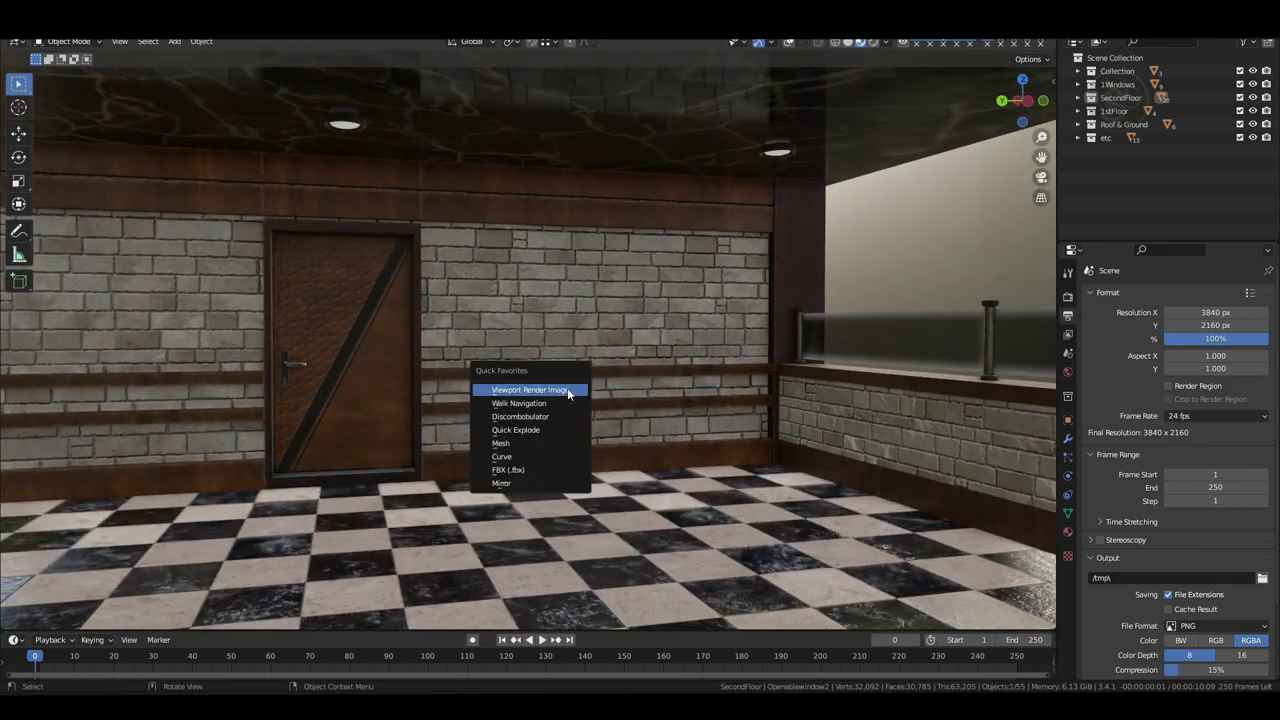
- Walk from the glass railing past the door, up into another room to the wired-glass window wall
{"action": "key", "text": "w"}
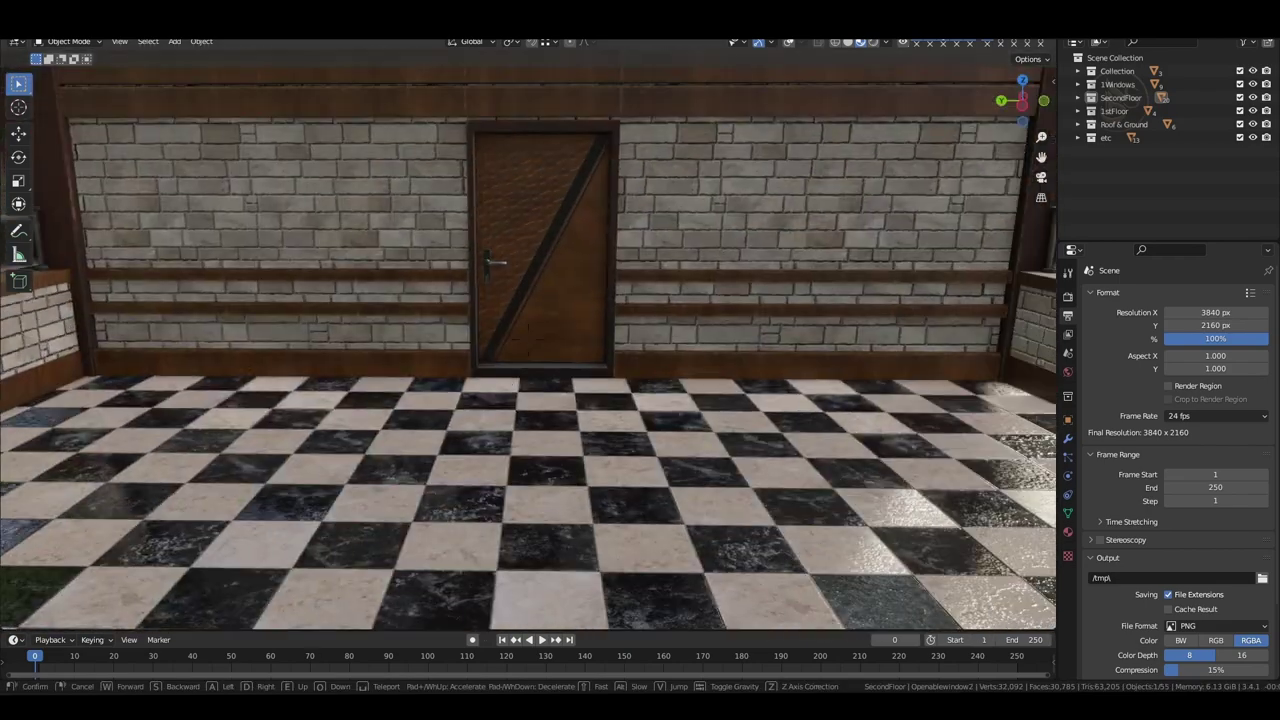
{"action": "key", "text": "w"}
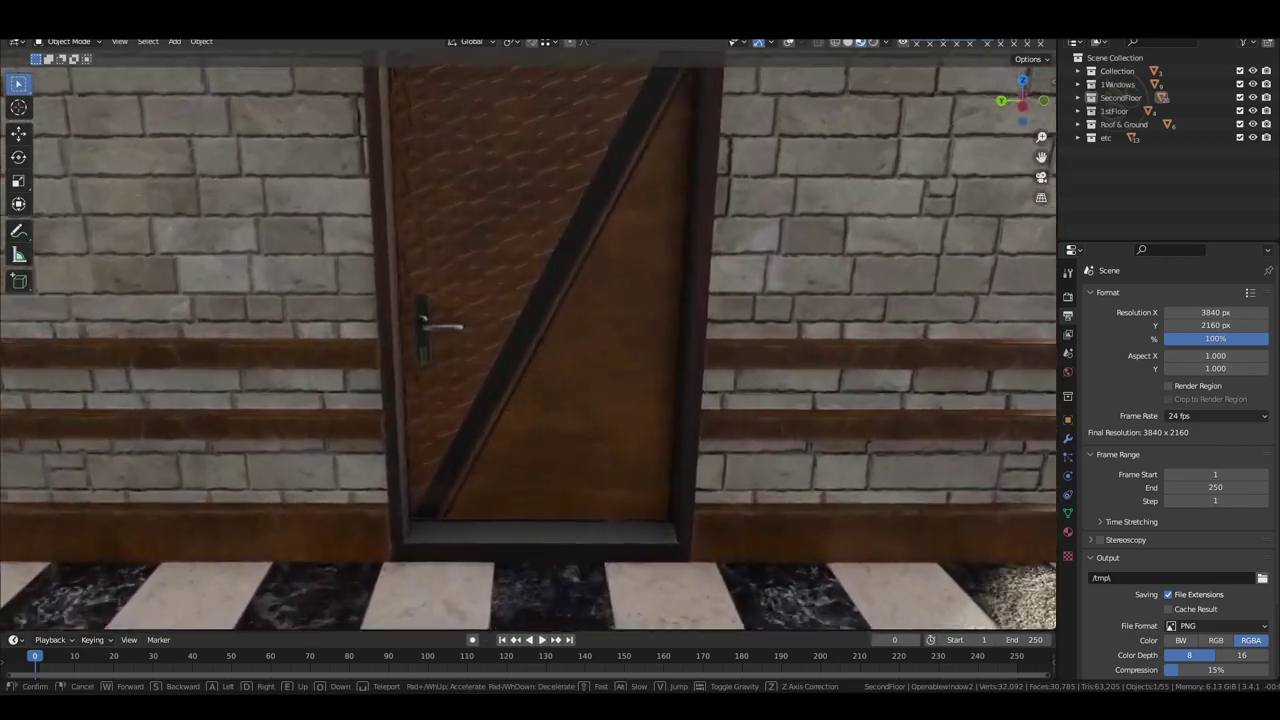
{"action": "key", "text": "s"}
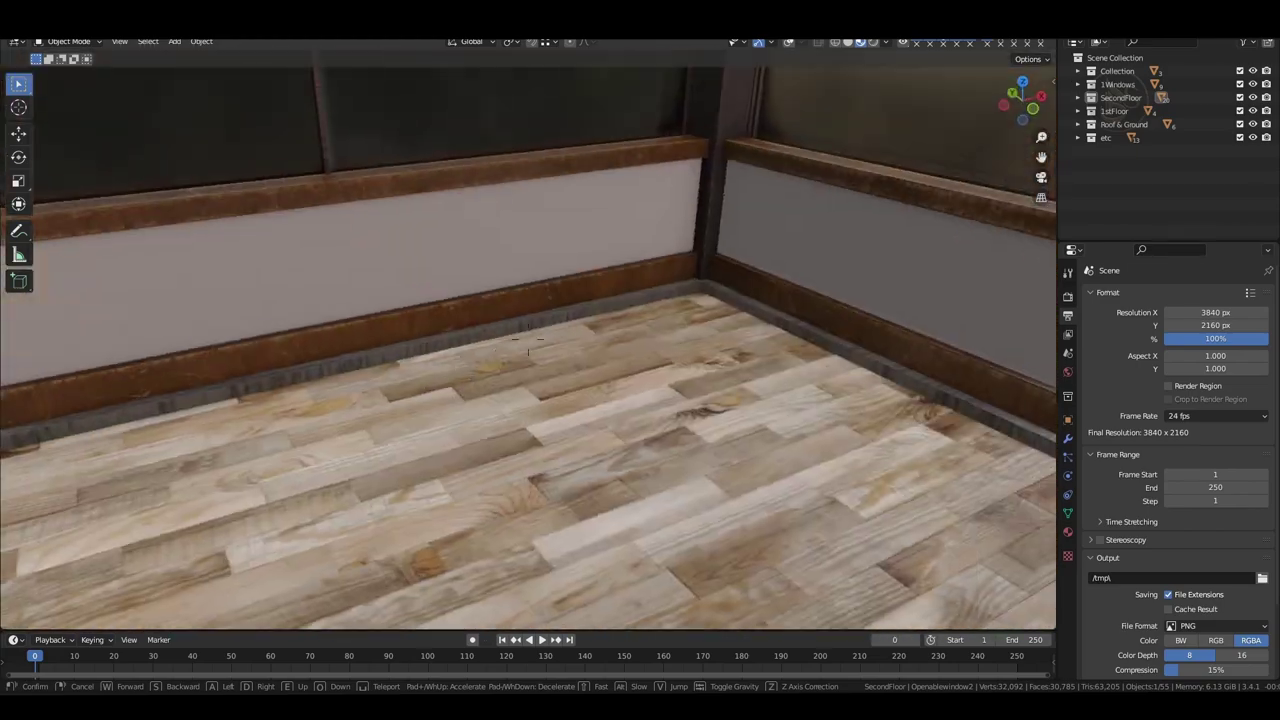
{"action": "key", "text": "w"}
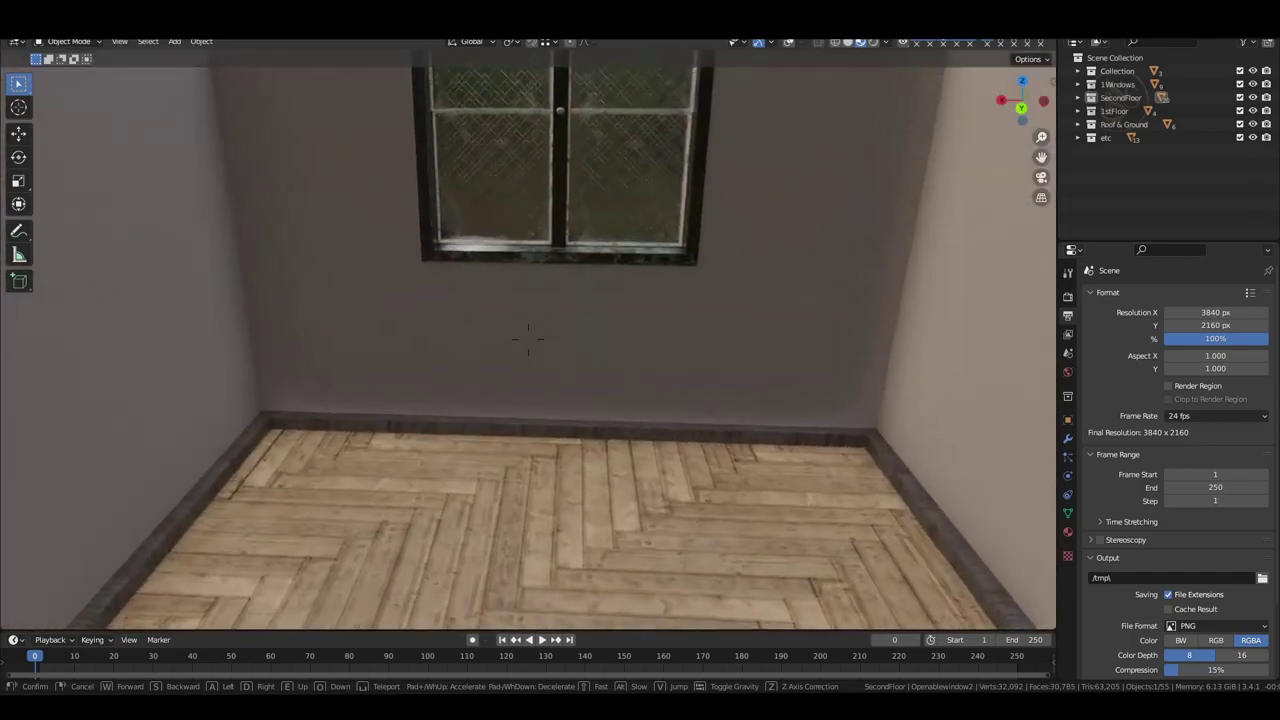
{"action": "key", "text": "w"}
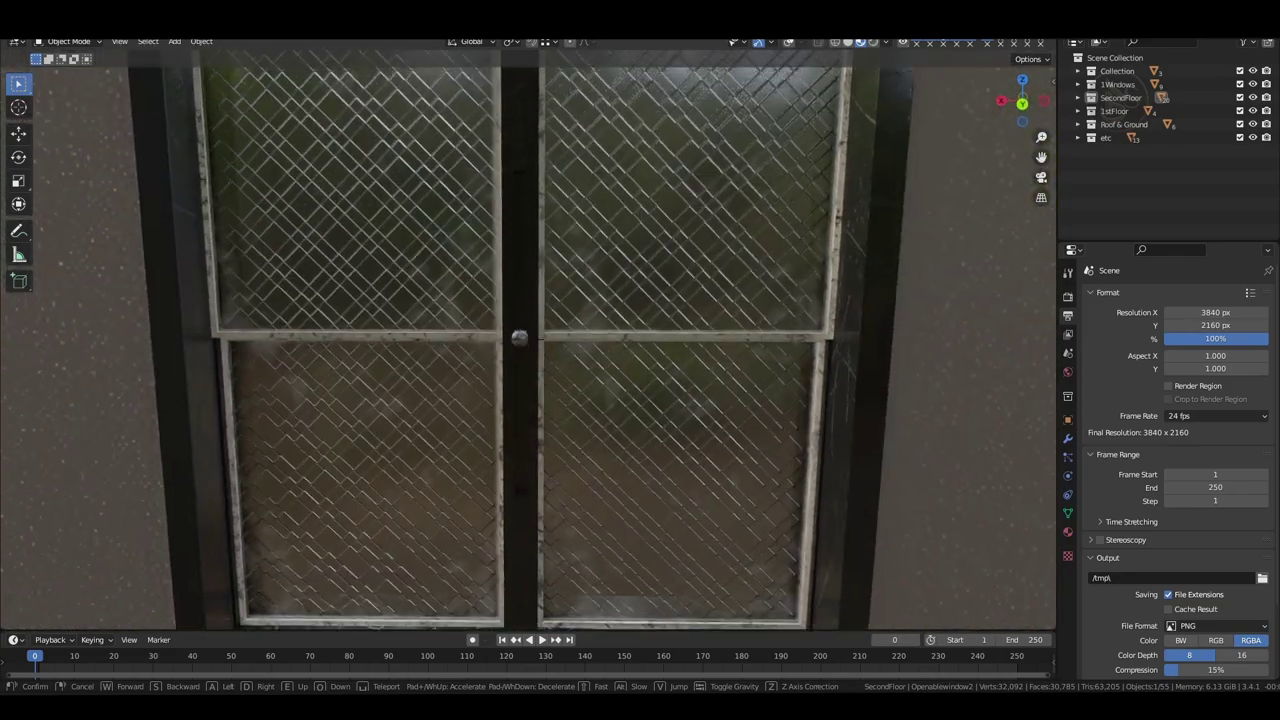
- Slide the wired-glass window sash down about 0.434 m on Z, then walk on toward a door
{"action": "left_click", "coordinate": [524, 373]}
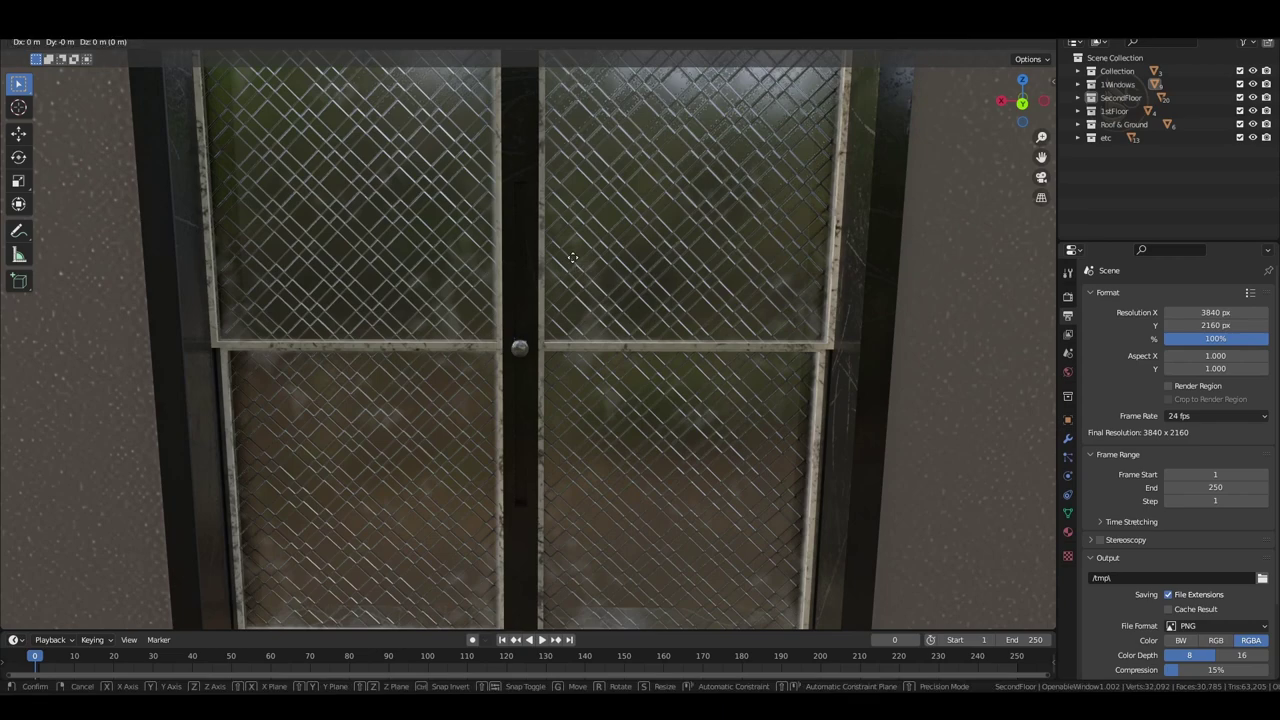
{"action": "key", "text": "z"}
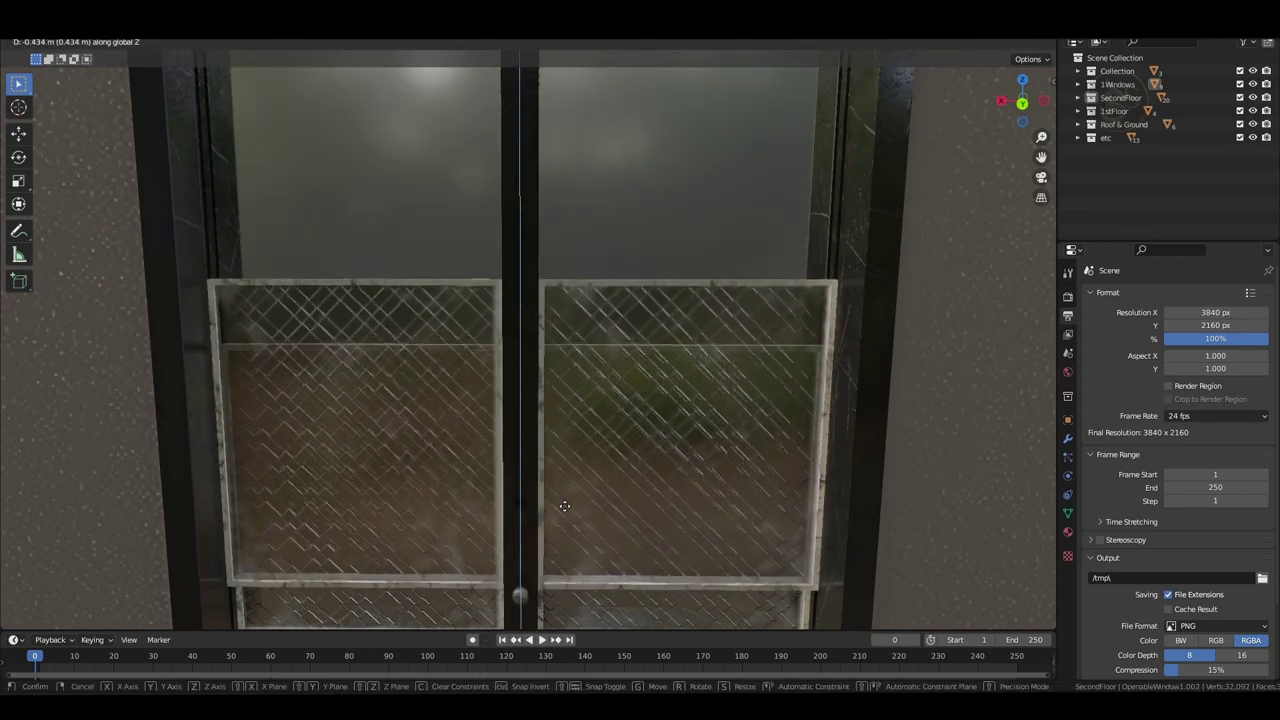
{"action": "key", "text": "q"}
{"action": "left_click", "coordinate": [610, 245]}
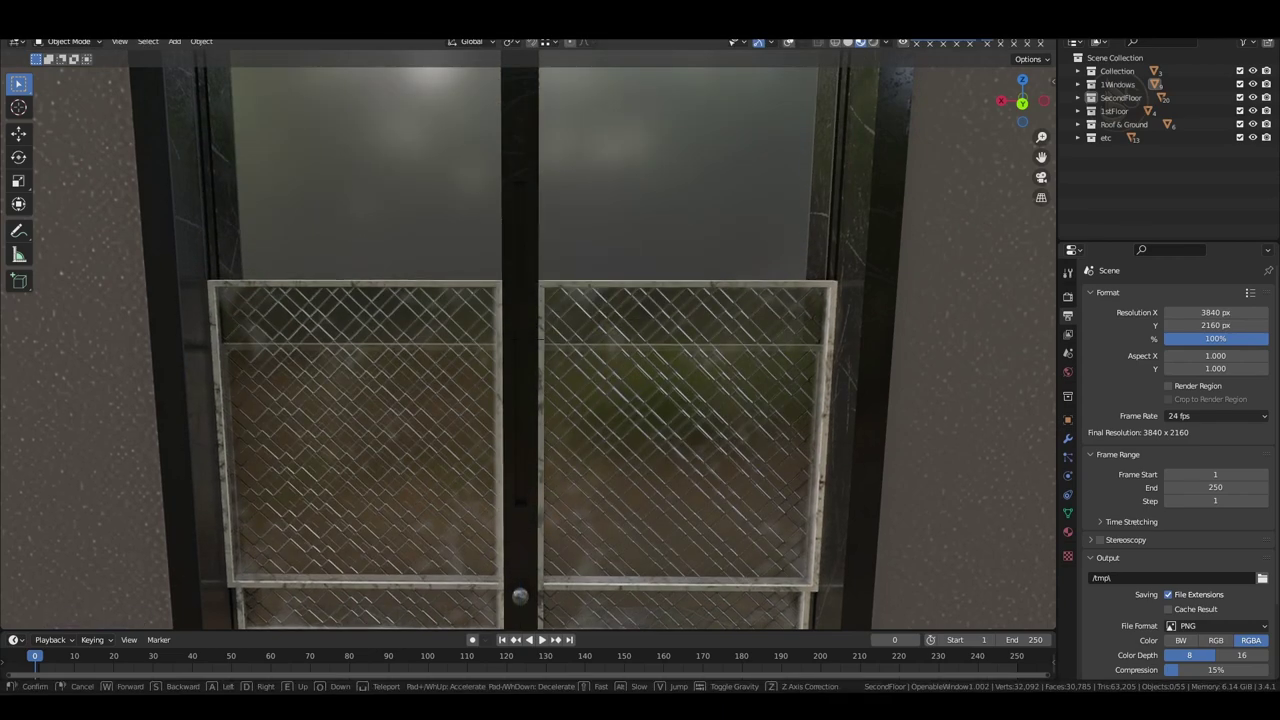
{"action": "key", "text": "w"}
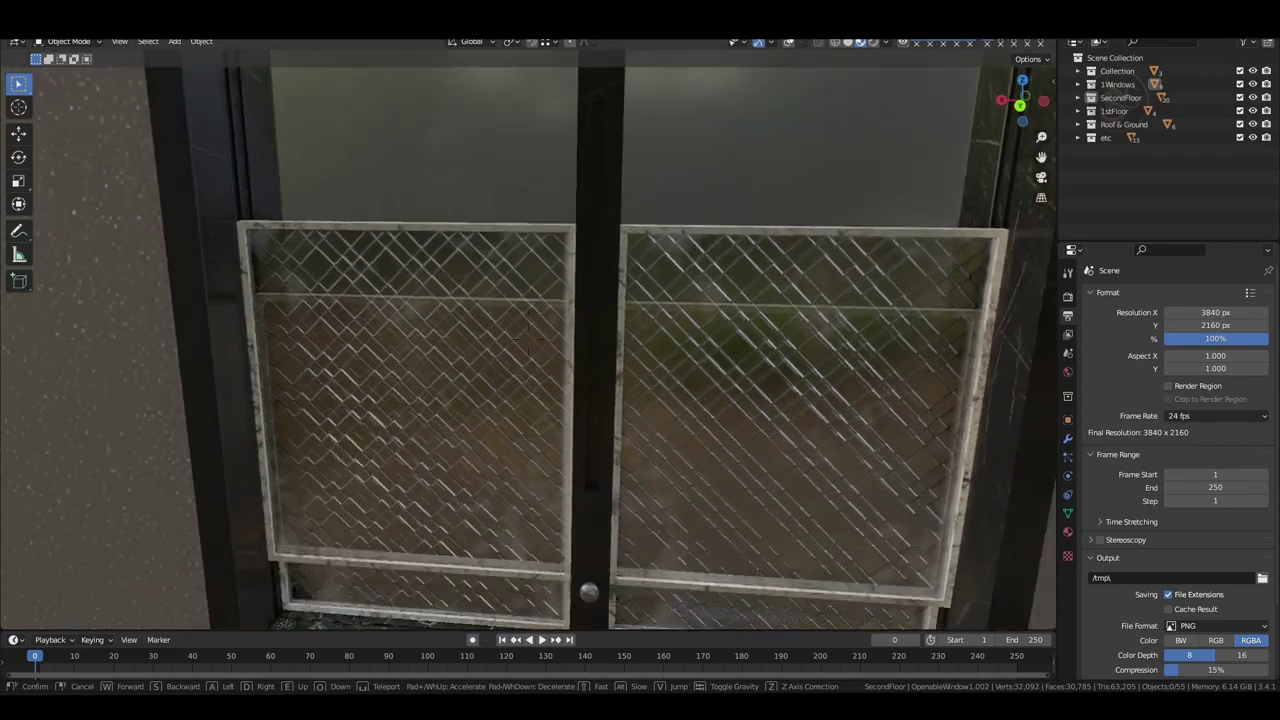
{"action": "key", "text": "w"}
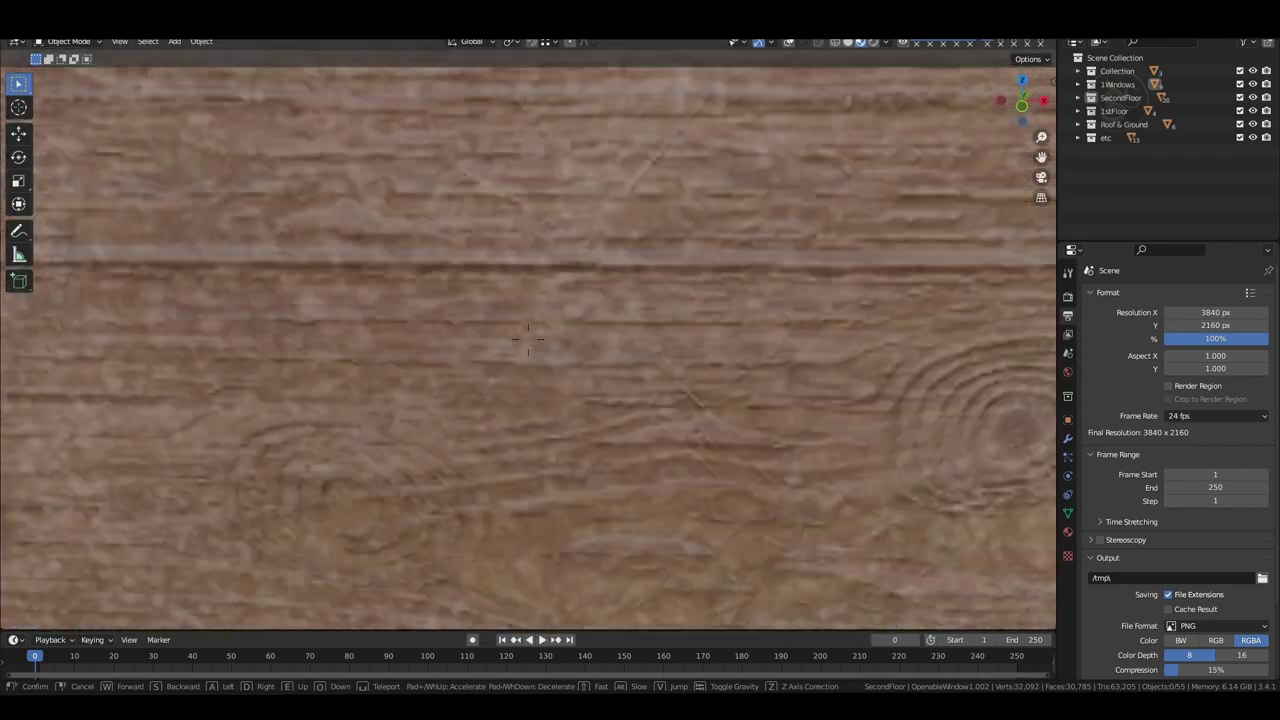
{"action": "key", "text": "w"}
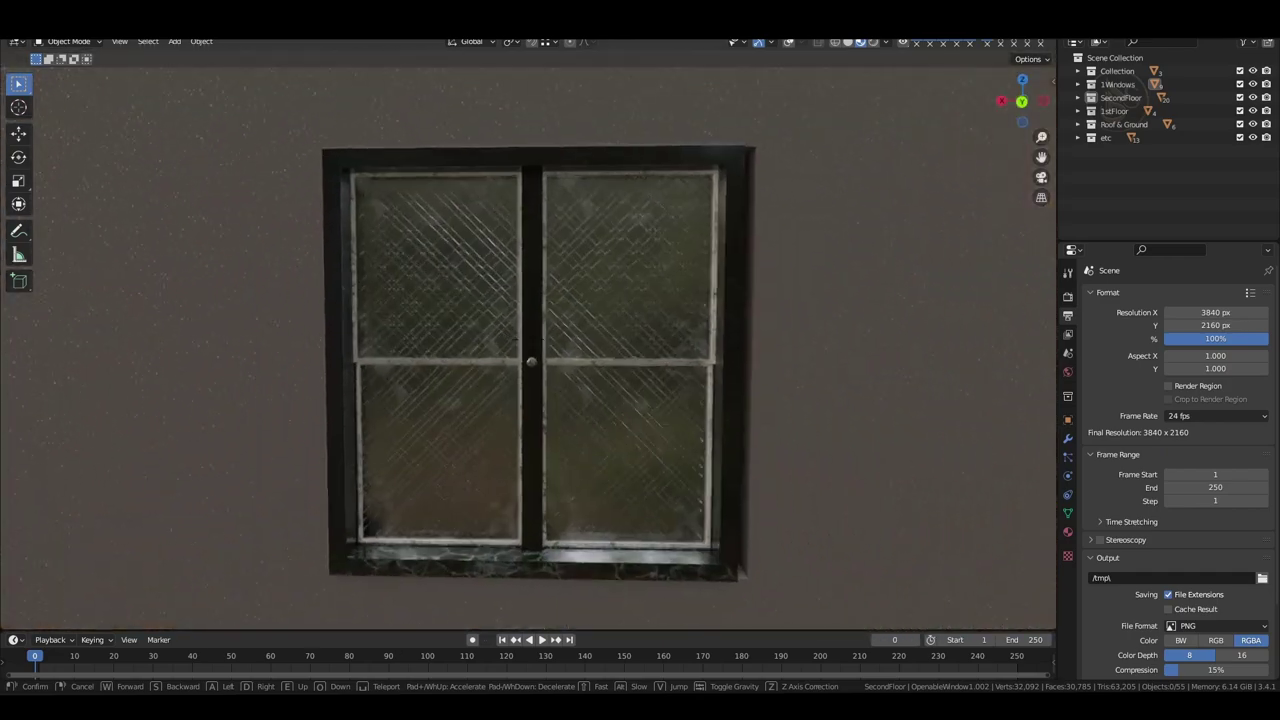
- Select the facing window, then walk through to the wooden door and back to the floor corner
{"action": "left_click", "coordinate": [528, 339]}
{"action": "left_click", "coordinate": [538, 277]}
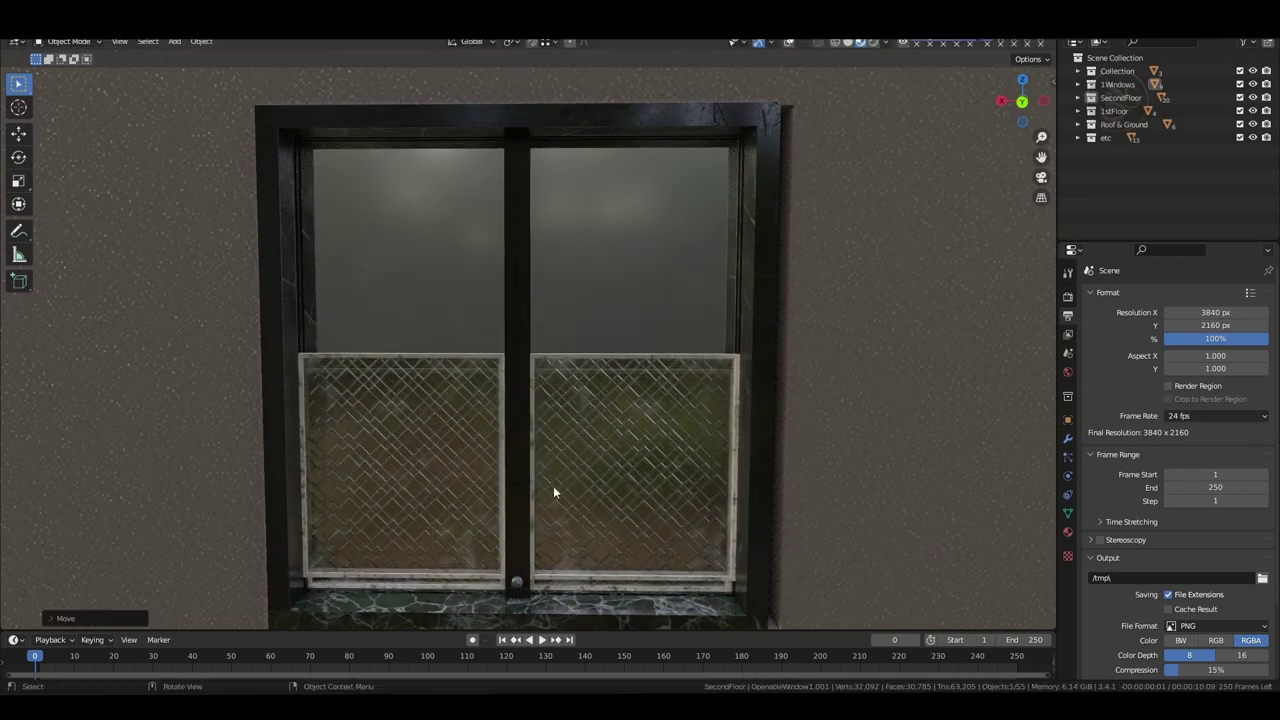
{"action": "key", "text": "q"}
{"action": "left_click", "coordinate": [593, 331]}
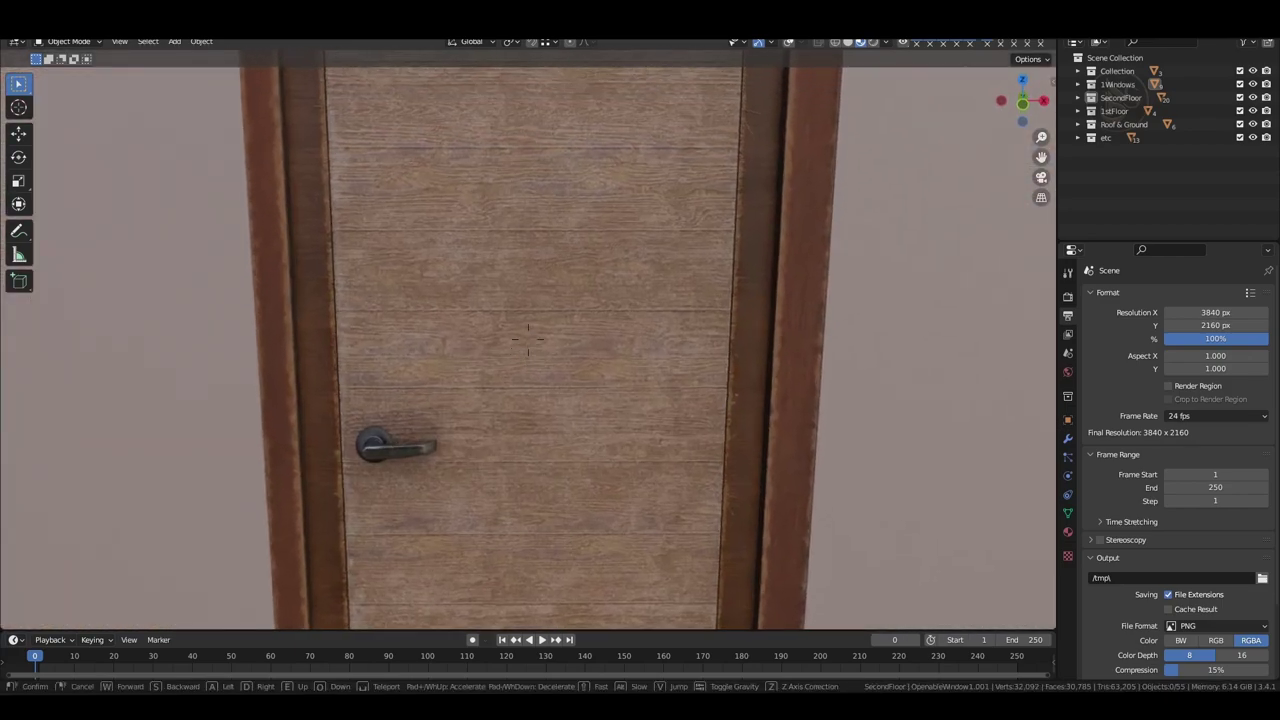
{"action": "key", "text": "w"}
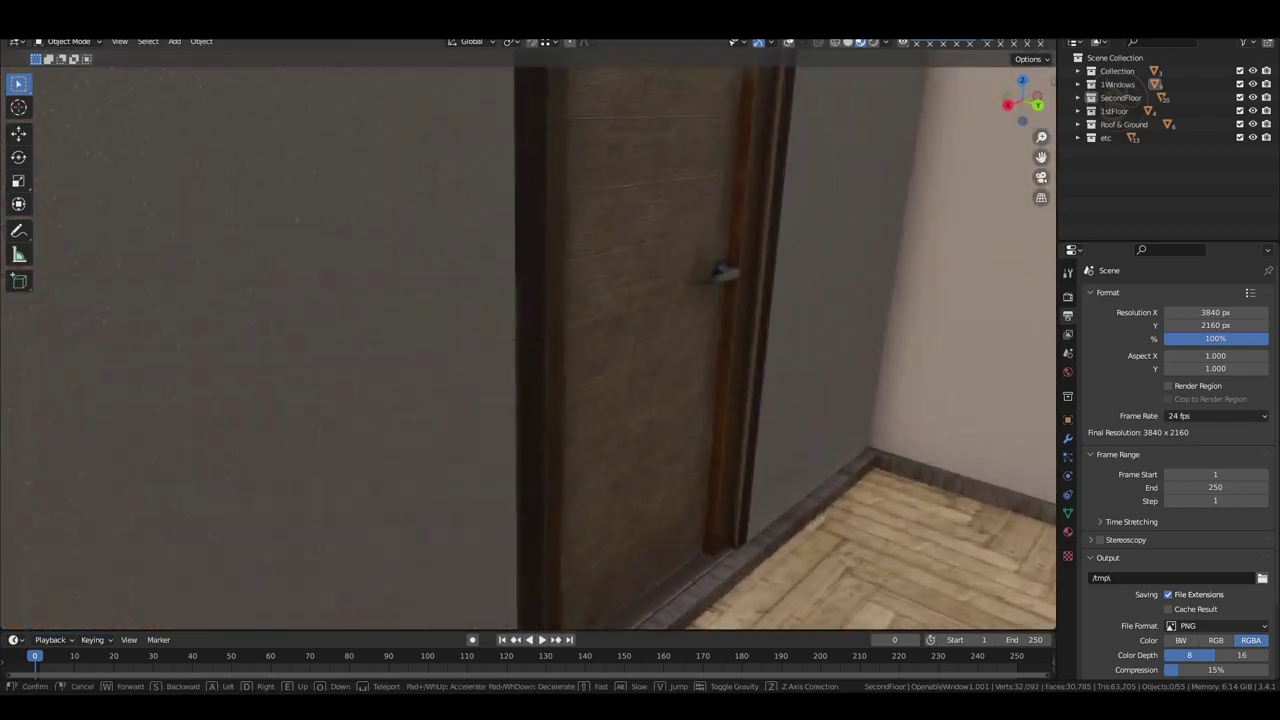
{"action": "key", "text": "w"}
{"action": "key", "text": "s"}
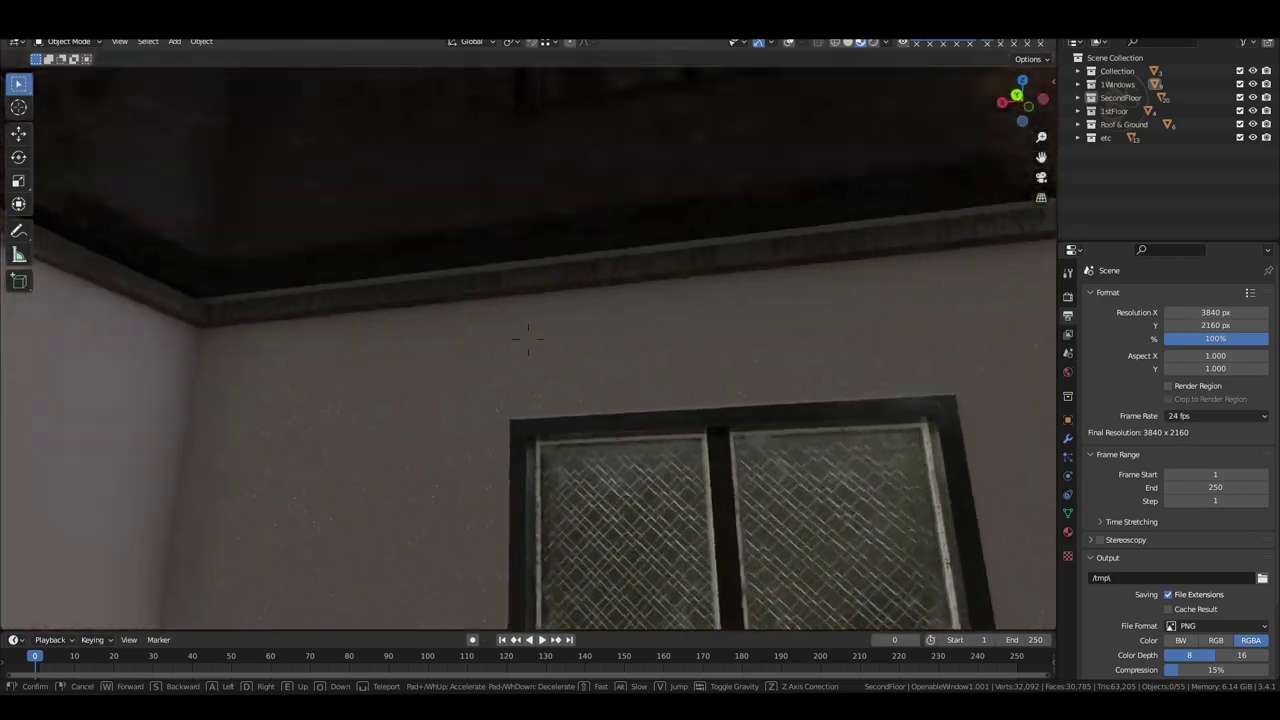
{"action": "key", "text": "s"}
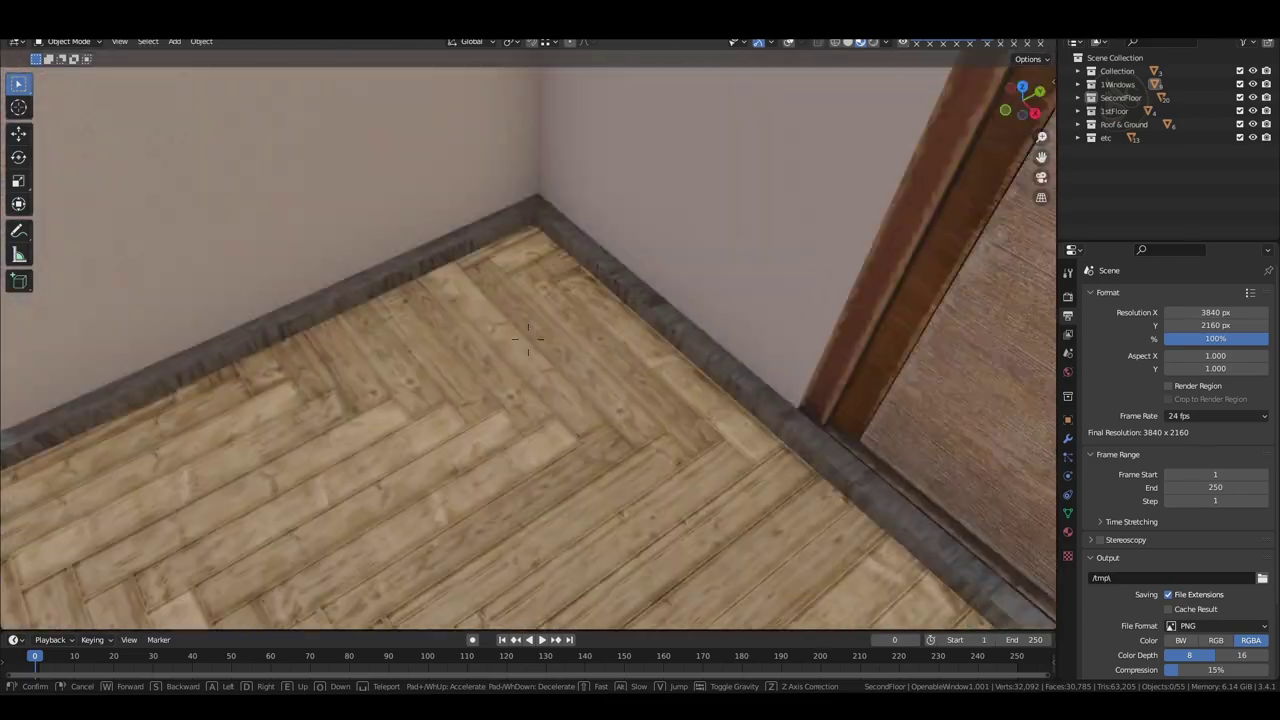
- Walk toward the hallway past the window and brick walls, then rise through the ceiling
{"action": "key", "text": "w"}
{"action": "key", "text": "s"}
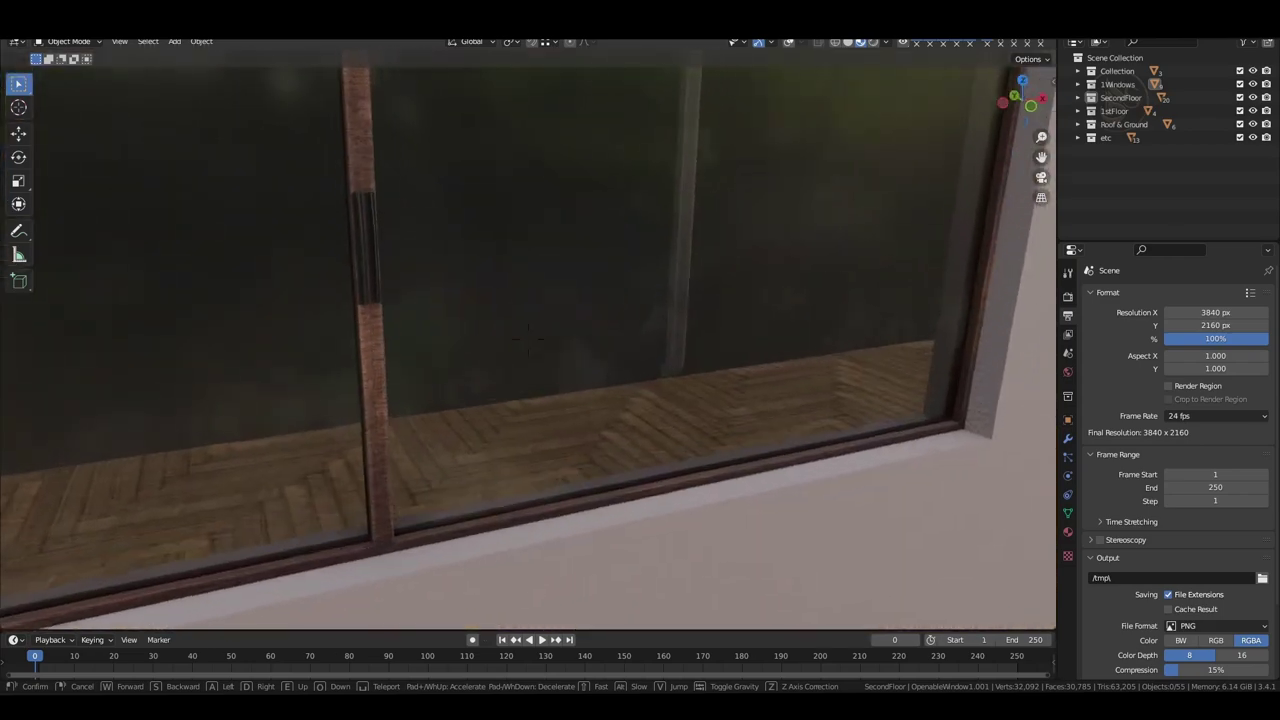
{"action": "key", "text": "s"}
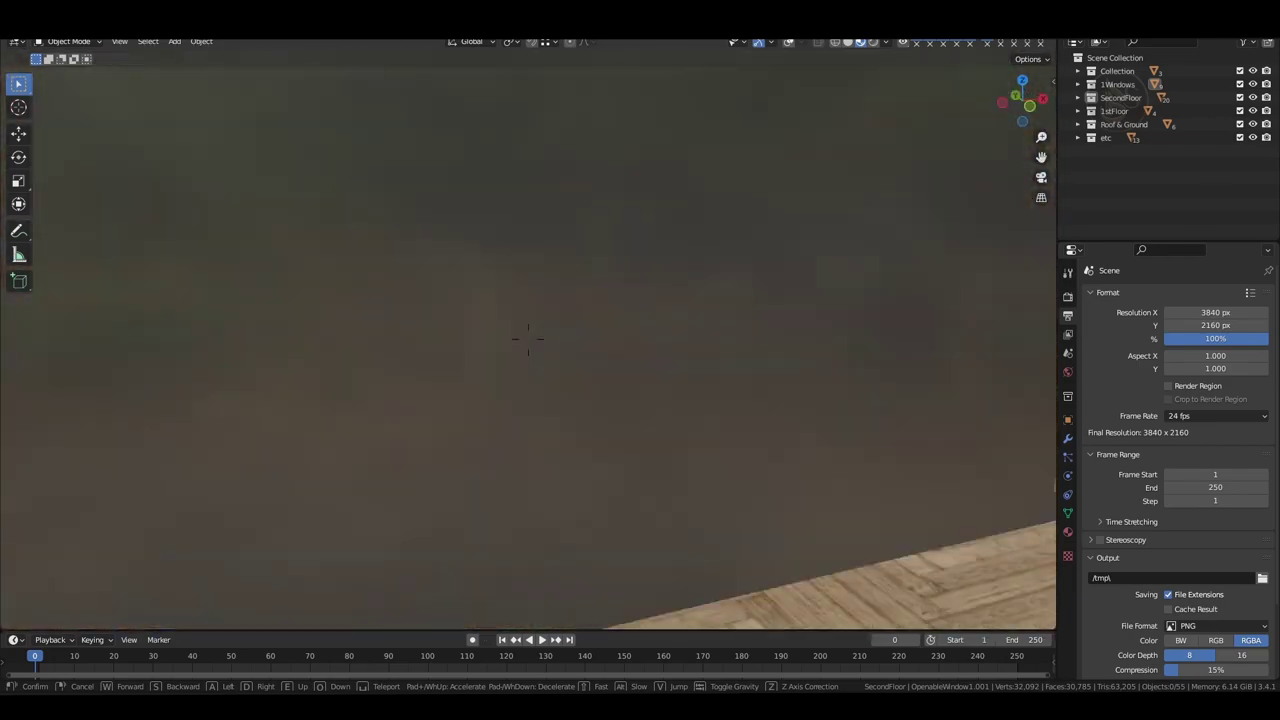
{"action": "key", "text": "s"}
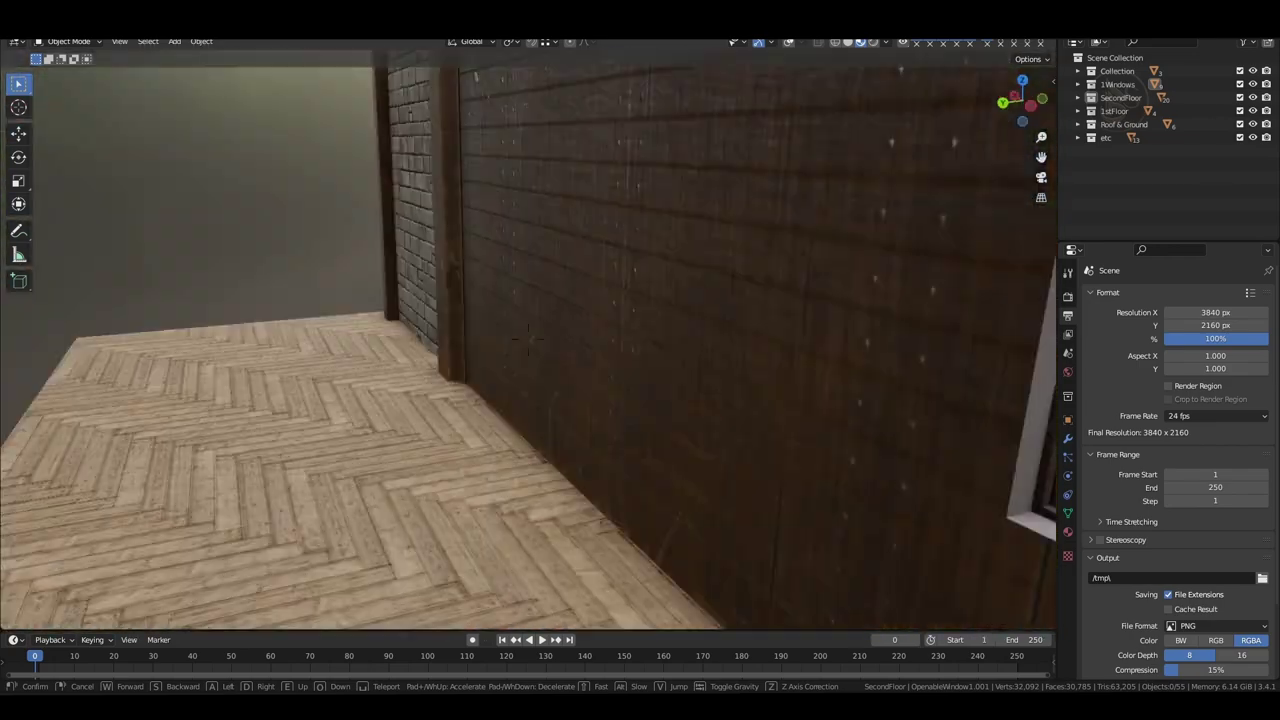
{"action": "key", "text": "w"}
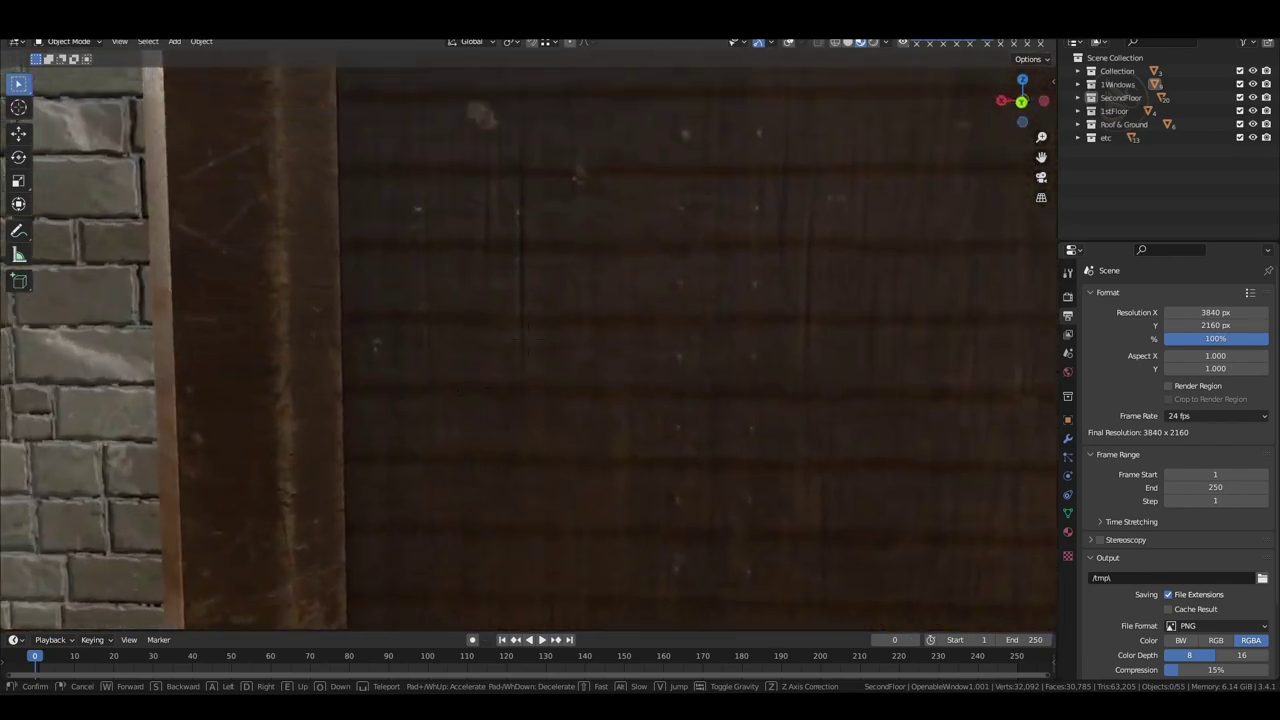
{"action": "key", "text": "s"}
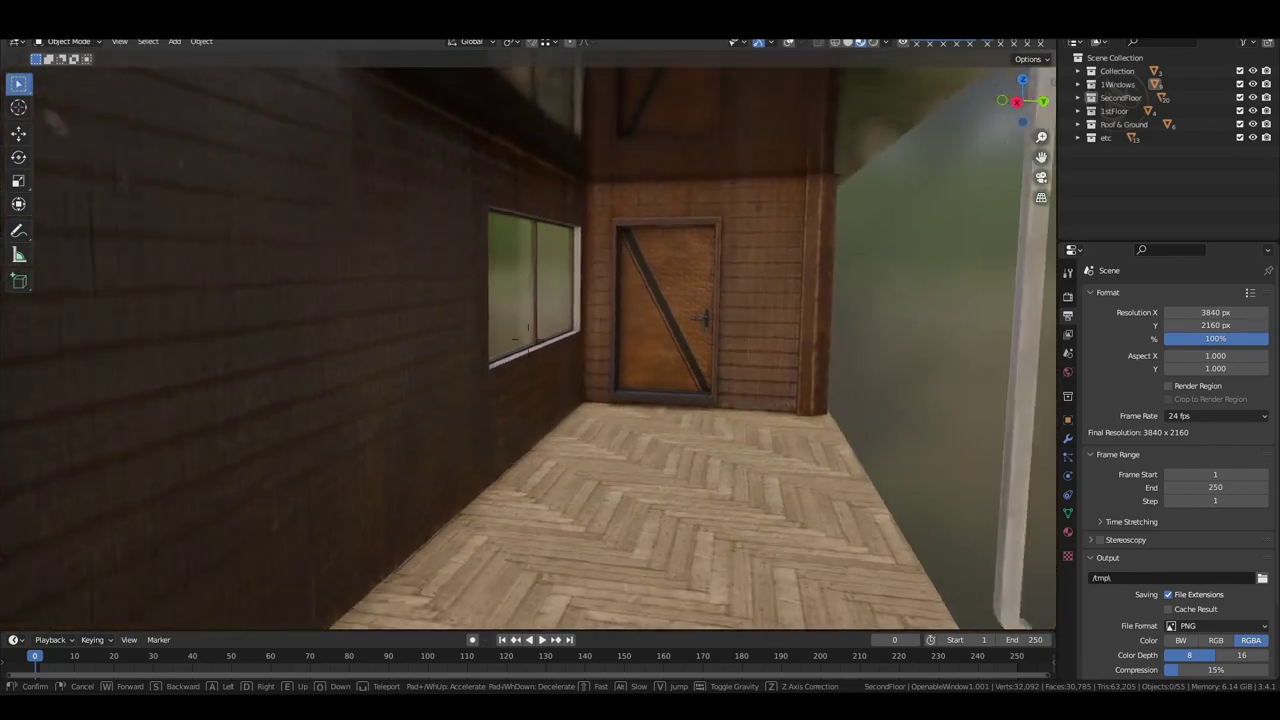
{"action": "key", "text": "e"}
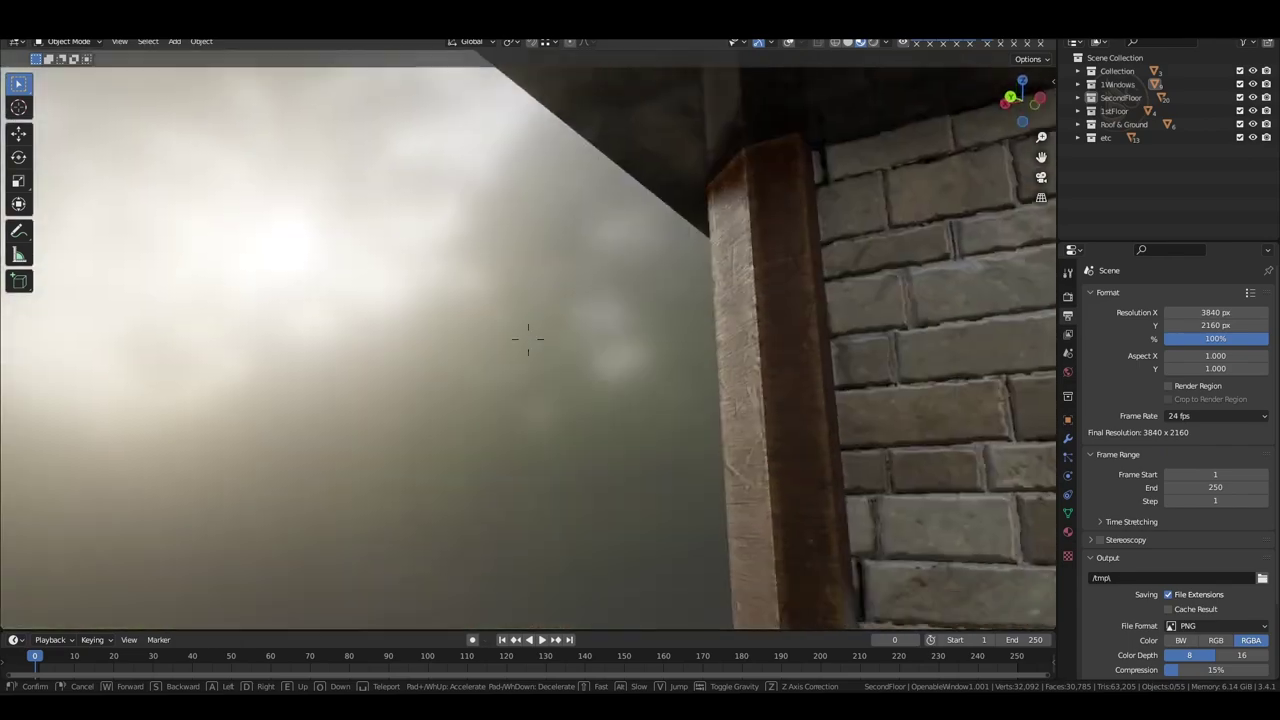
- Add a plane, scale it into a huge ground plane and lower it slightly on Z
{"action": "key", "text": "q"}
{"action": "left_click", "coordinate": [592, 325]}
{"action": "key", "text": "shift+a"}
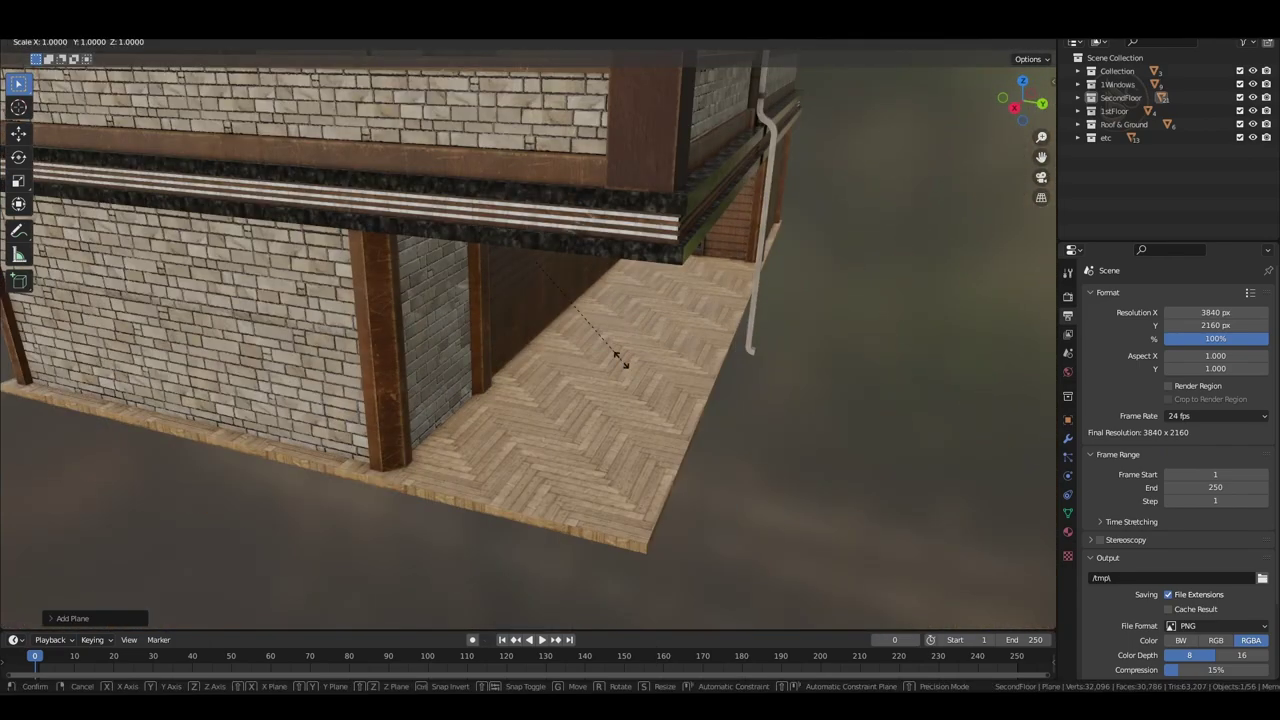
{"action": "type", "text": "0"}
{"action": "key", "text": "Return"}
{"action": "middle_click_drag", "start_coordinate": [614, 358], "coordinate": [622, 335]}
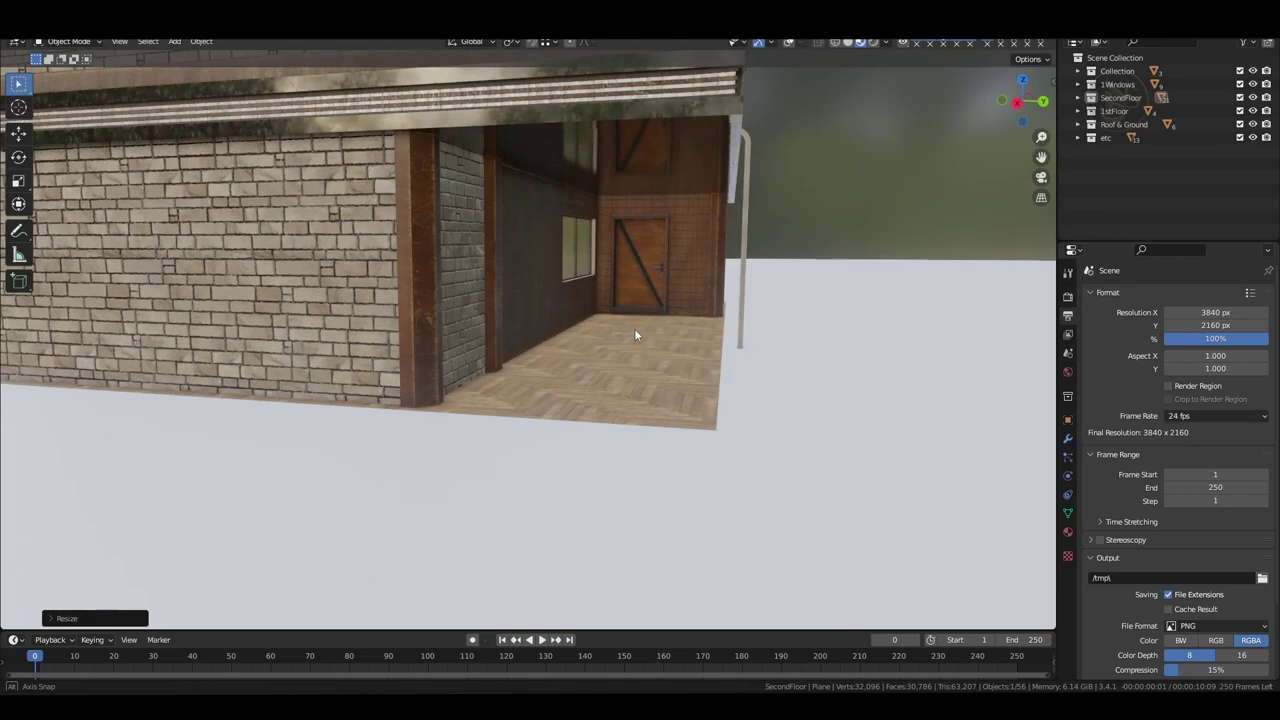
{"action": "key", "text": "g"}
{"action": "key", "text": "z"}
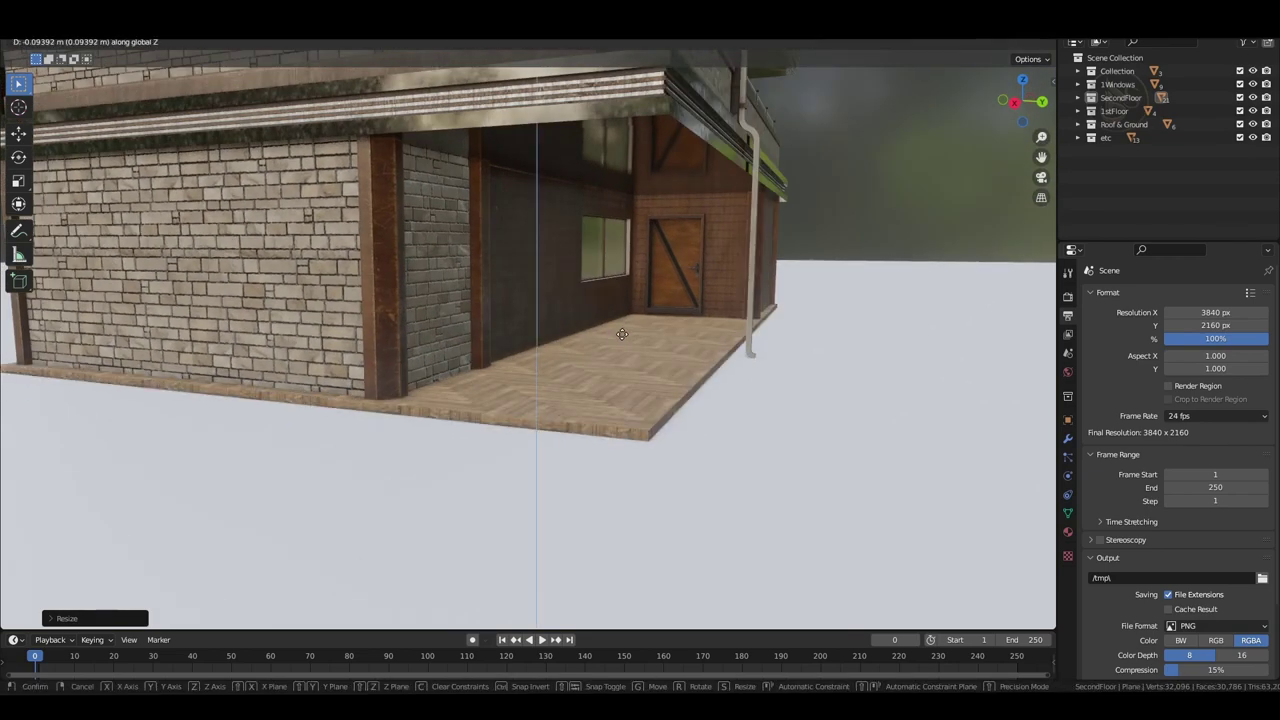
- Give the ground plane a new material with a black base colour
{"action": "left_click", "coordinate": [1068, 532]}
{"action": "left_click", "coordinate": [1220, 352]}
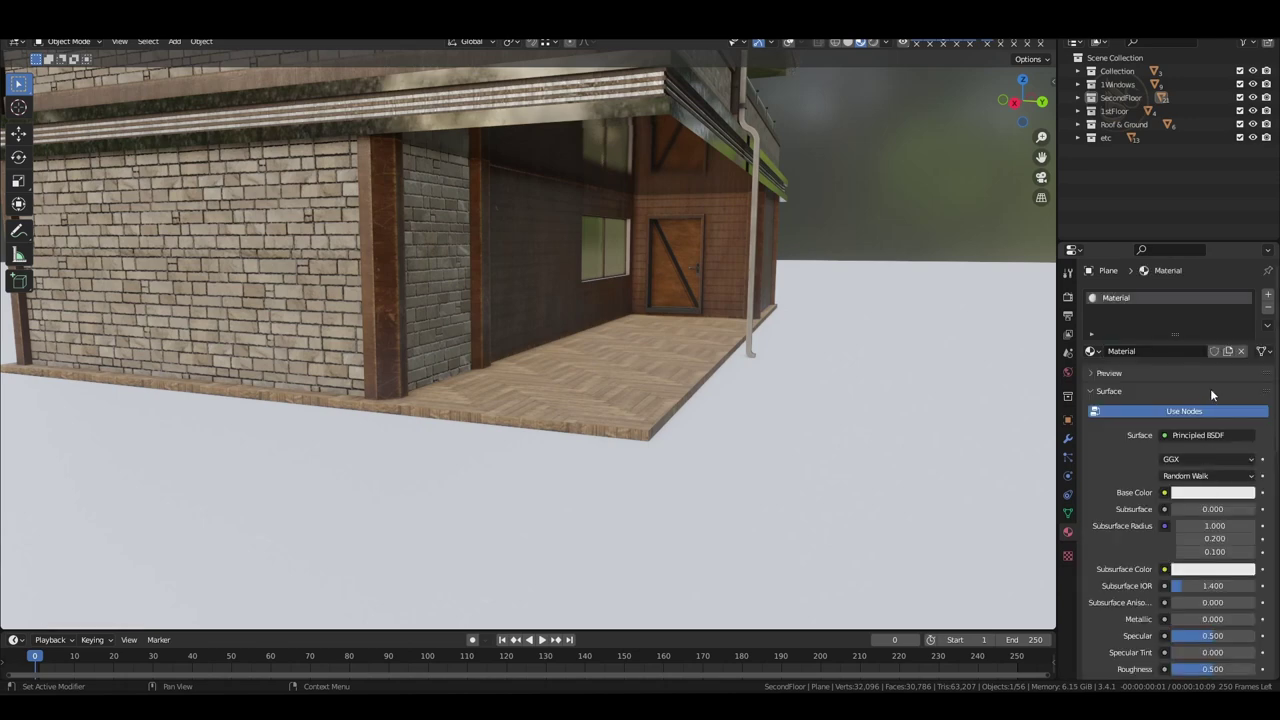
{"action": "left_click_drag", "start_coordinate": [1245, 378], "coordinate": [1245, 402]}
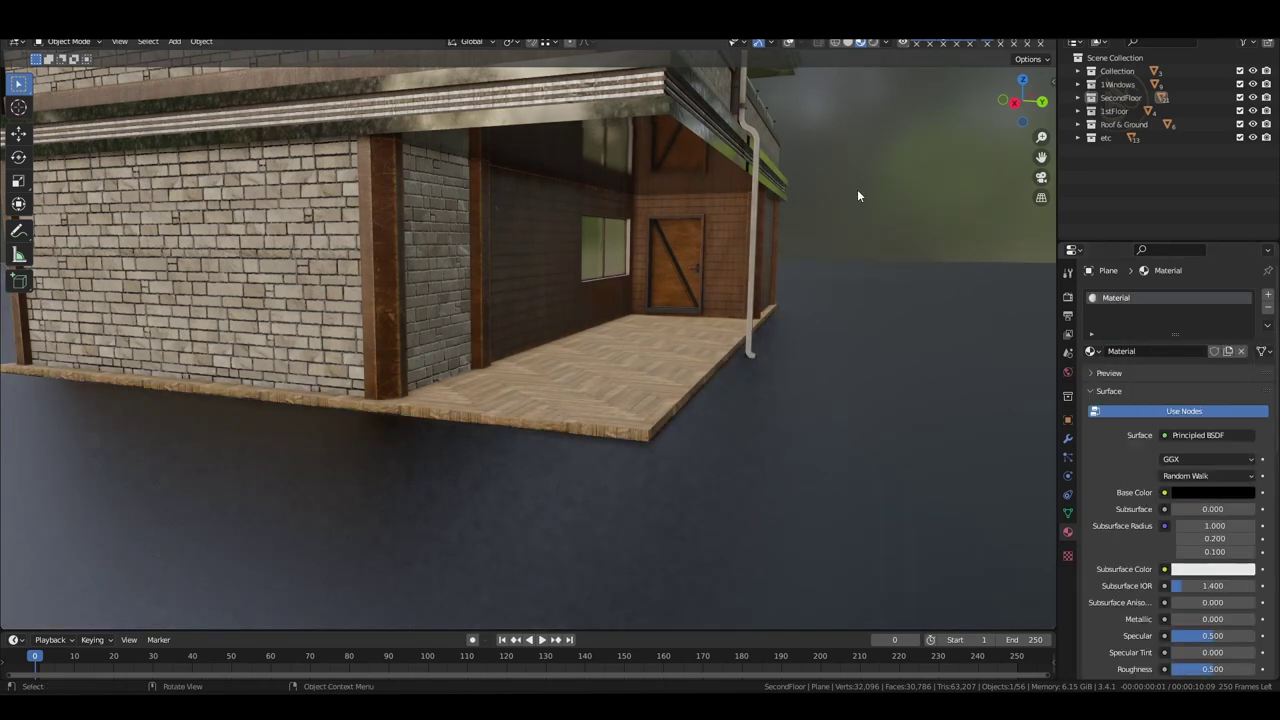
- Walk around the house exterior in Walk Navigation, viewing its front and left side
{"action": "key", "text": "q"}
{"action": "left_click", "coordinate": [626, 323]}
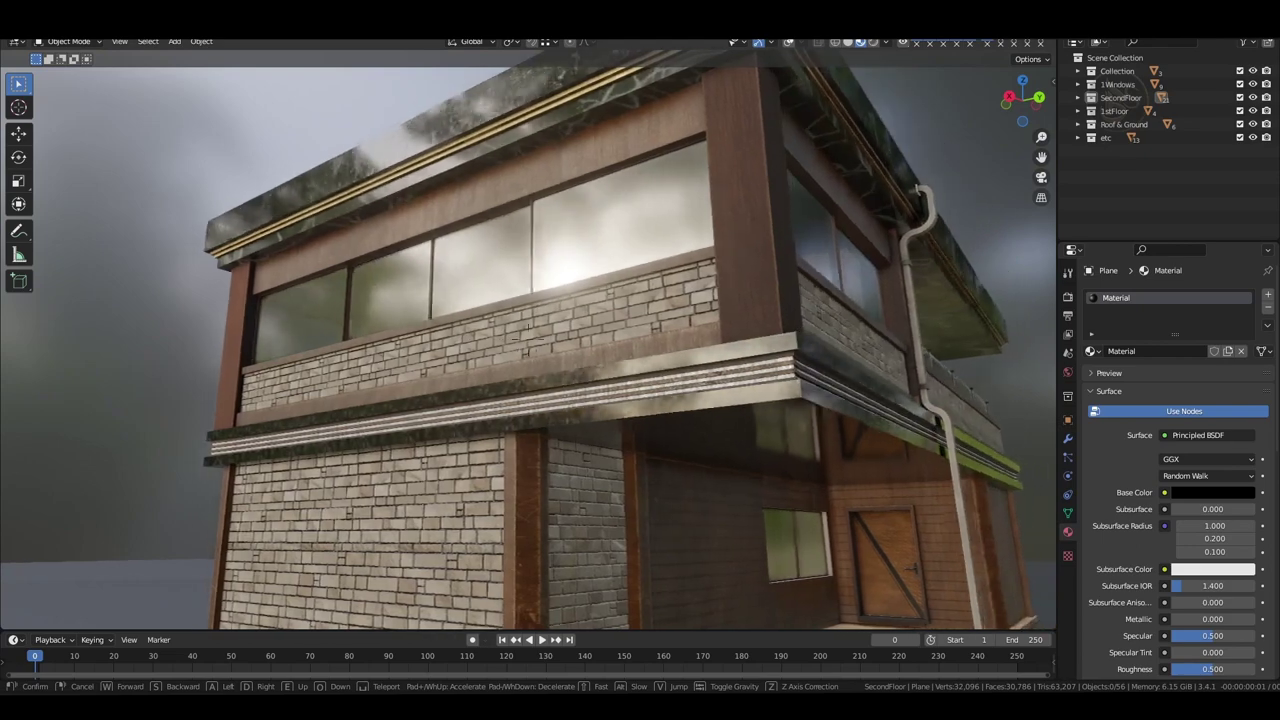
{"action": "key", "text": "d"}
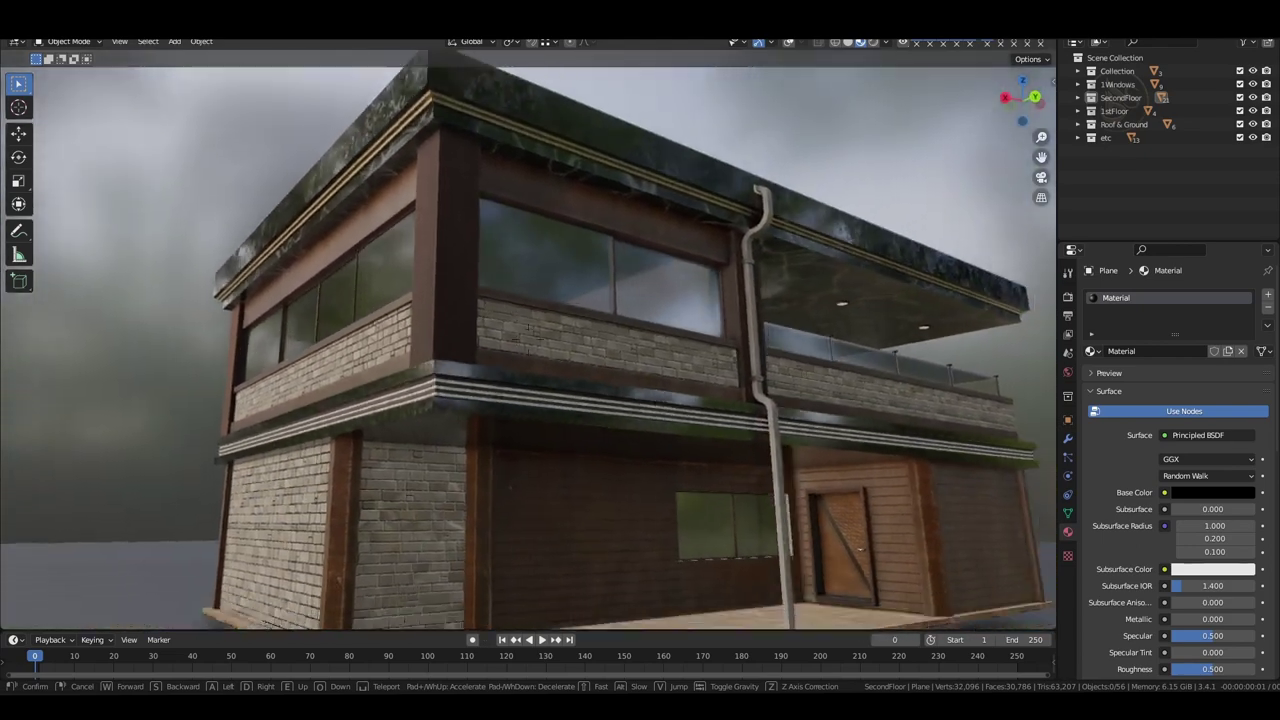
{"action": "key", "text": "s"}
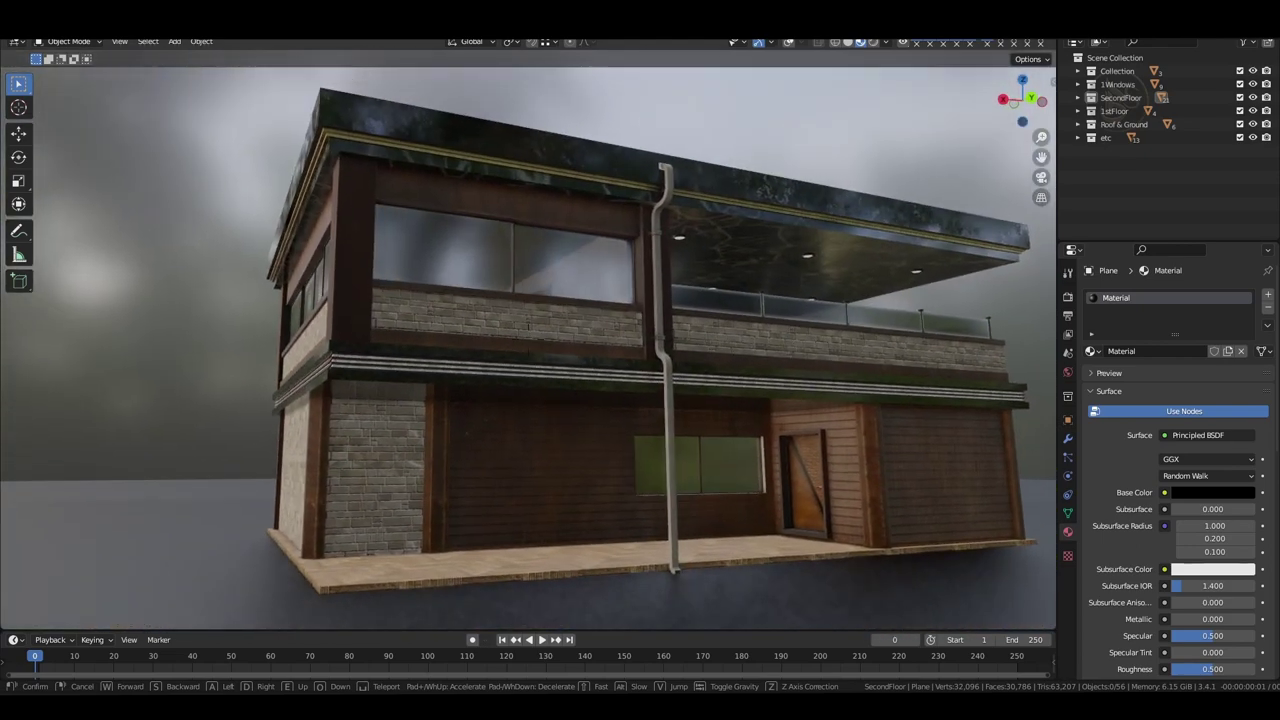
{"action": "key", "text": "w"}
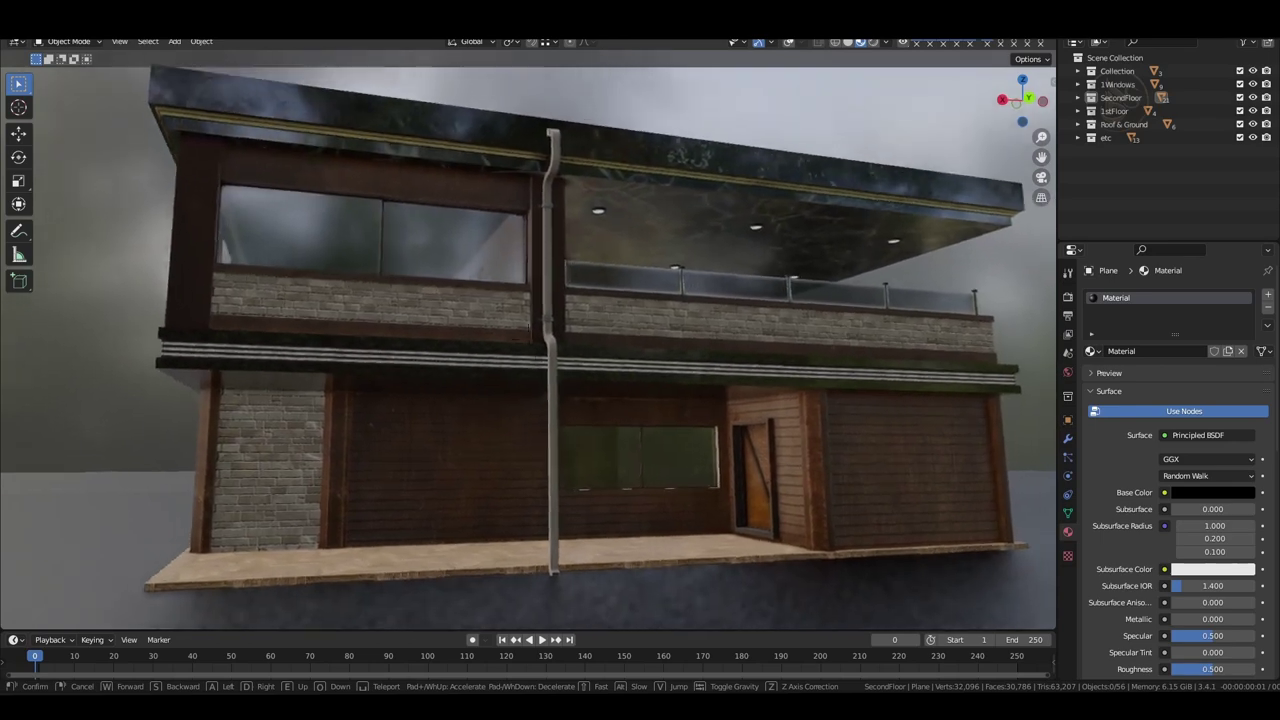
{"action": "key", "text": "d"}
{"action": "key", "text": "s"}
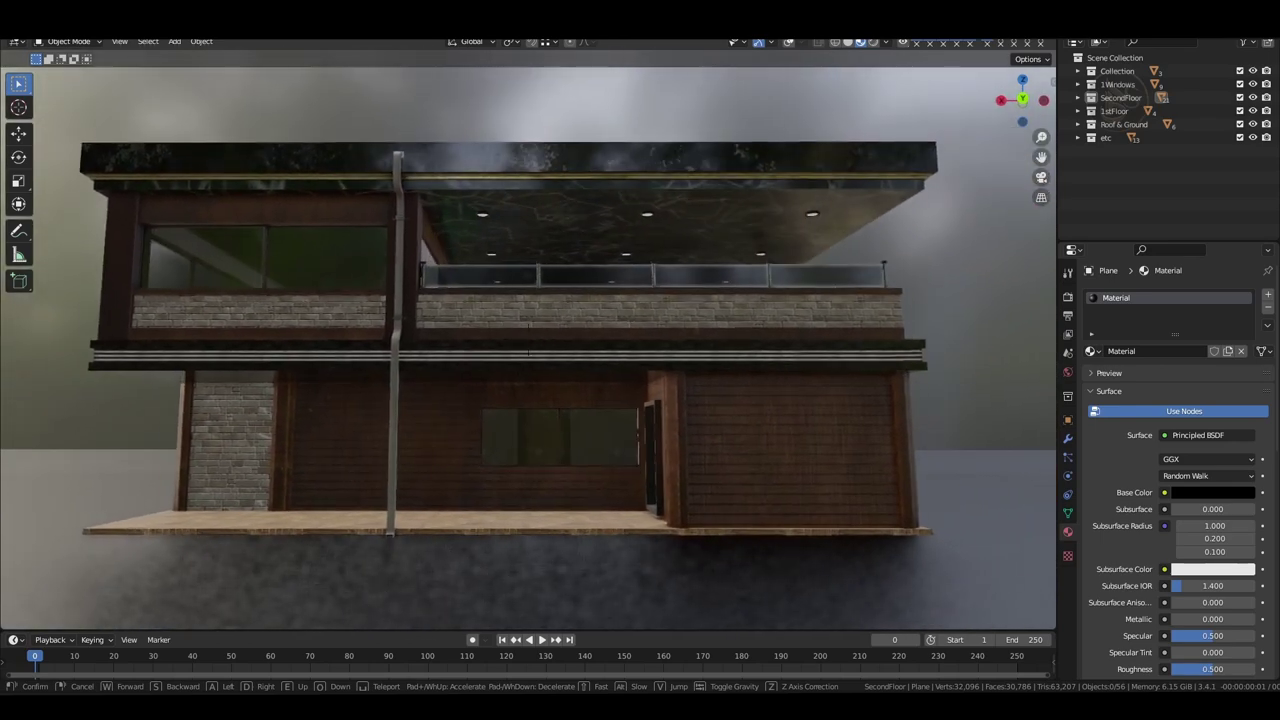
{"action": "key", "text": "a"}
{"action": "key", "text": "w"}
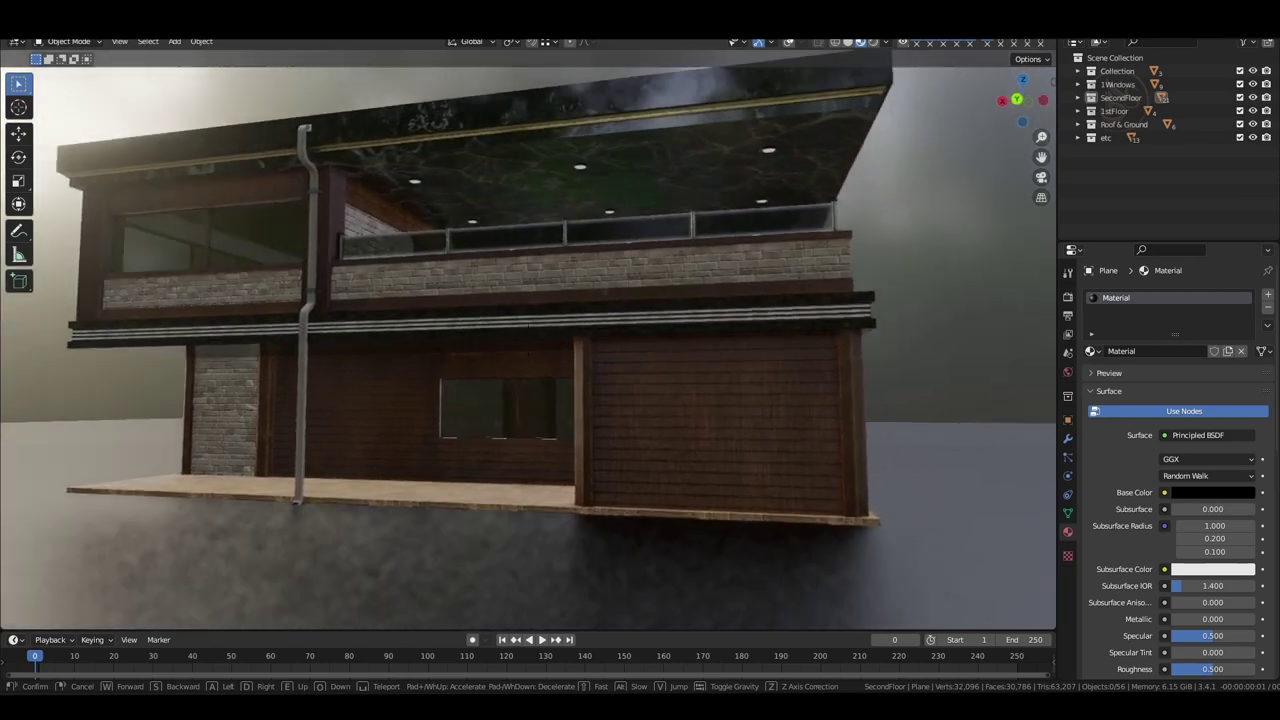
- Circle past the house's end until the long windowed side faces the view squarely
{"action": "key", "text": "d"}
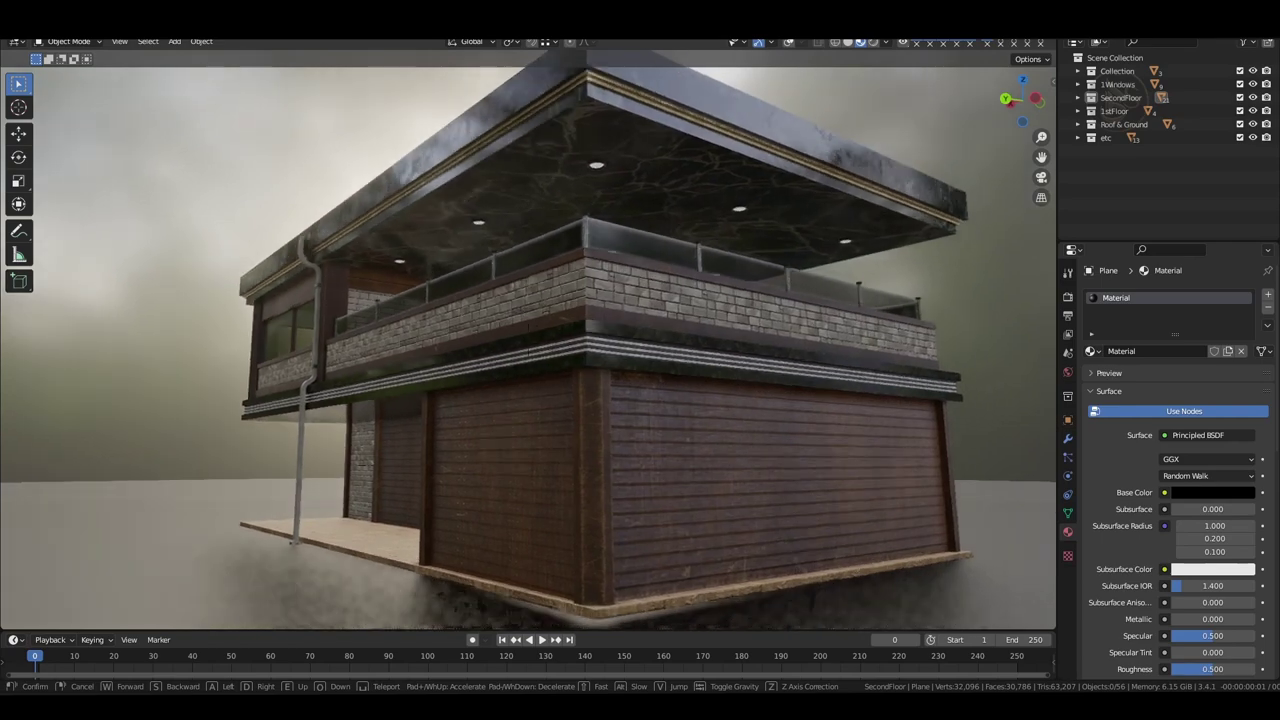
{"action": "key", "text": "w"}
{"action": "key", "text": "d"}
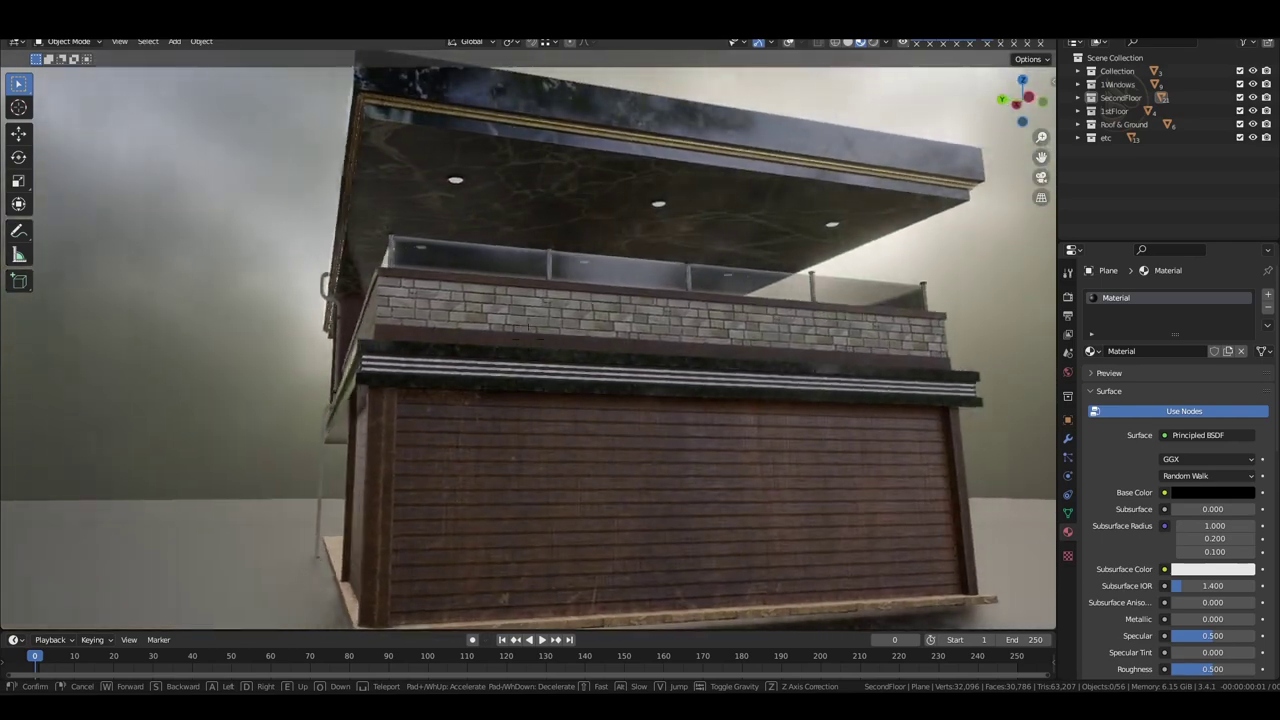
{"action": "key", "text": "s"}
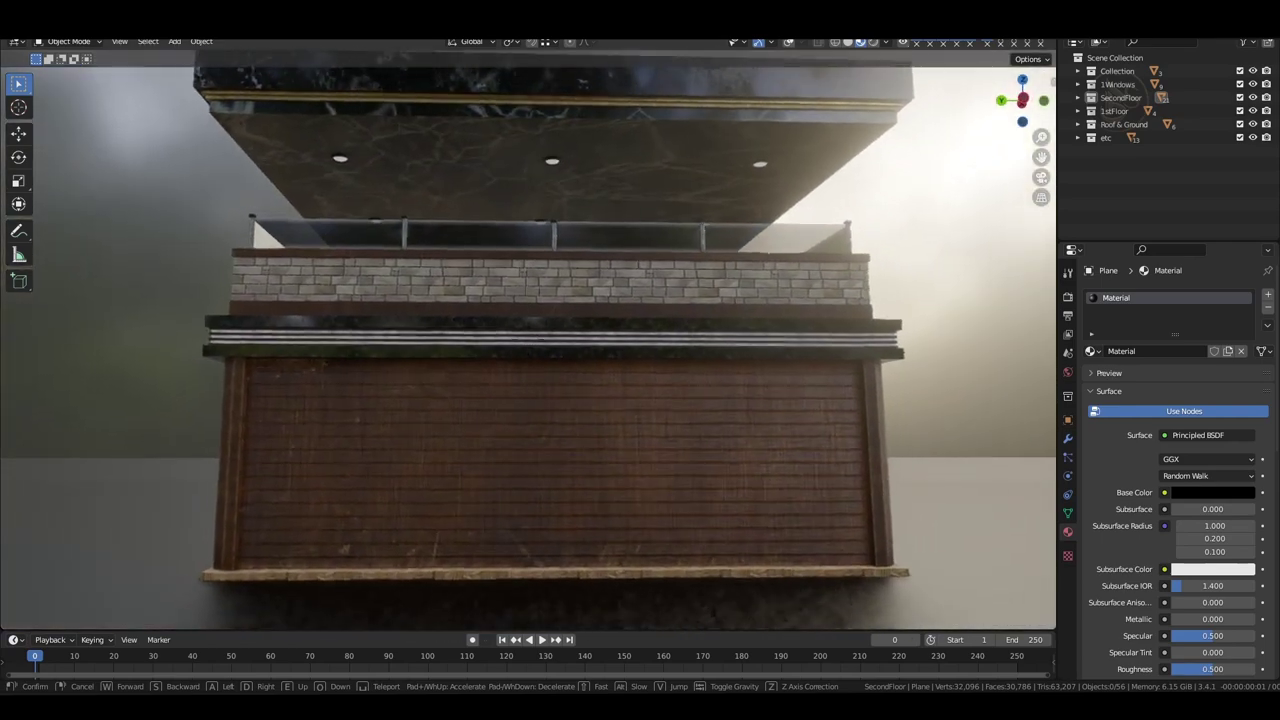
{"action": "key", "text": "a"}
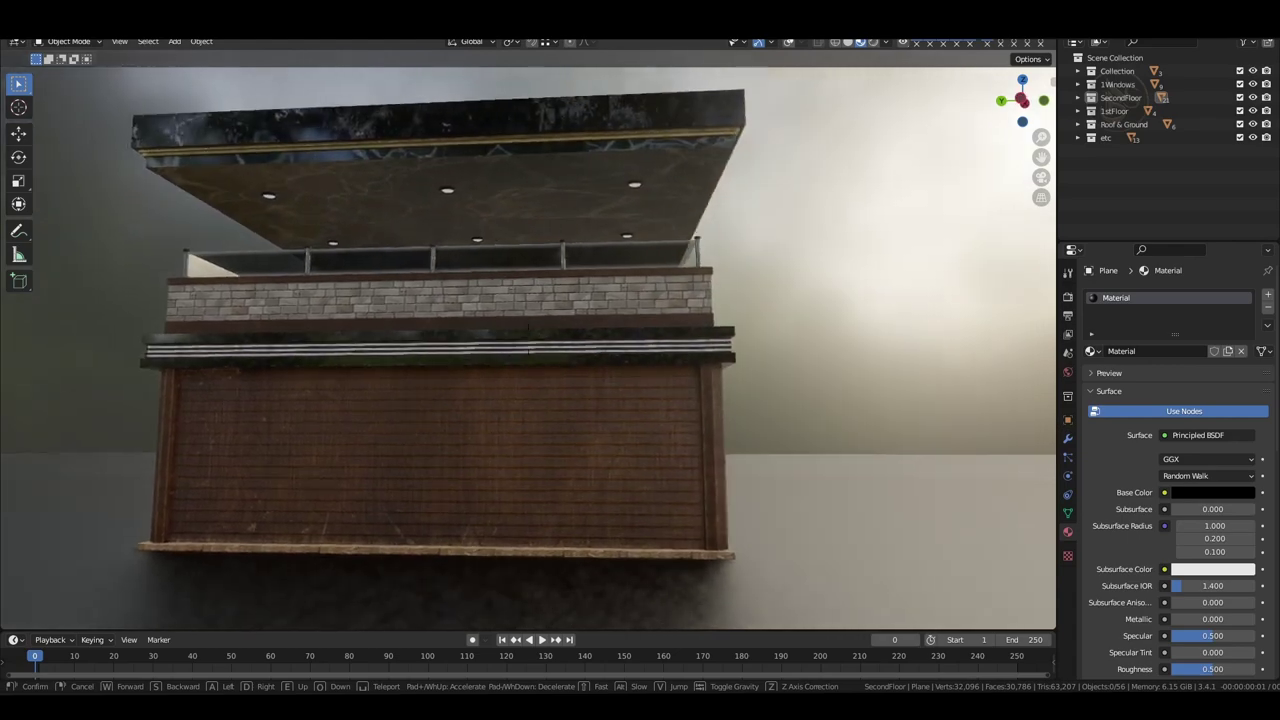
{"action": "key", "text": "d"}
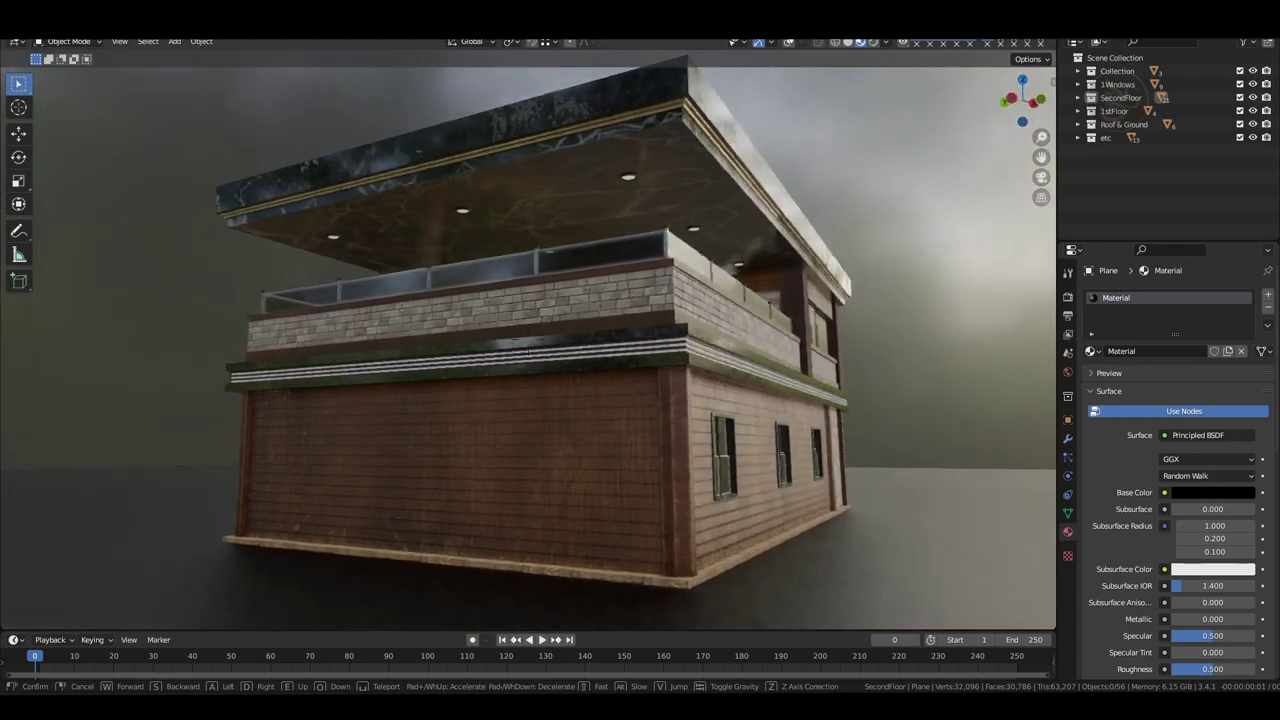
{"action": "key", "text": "d"}
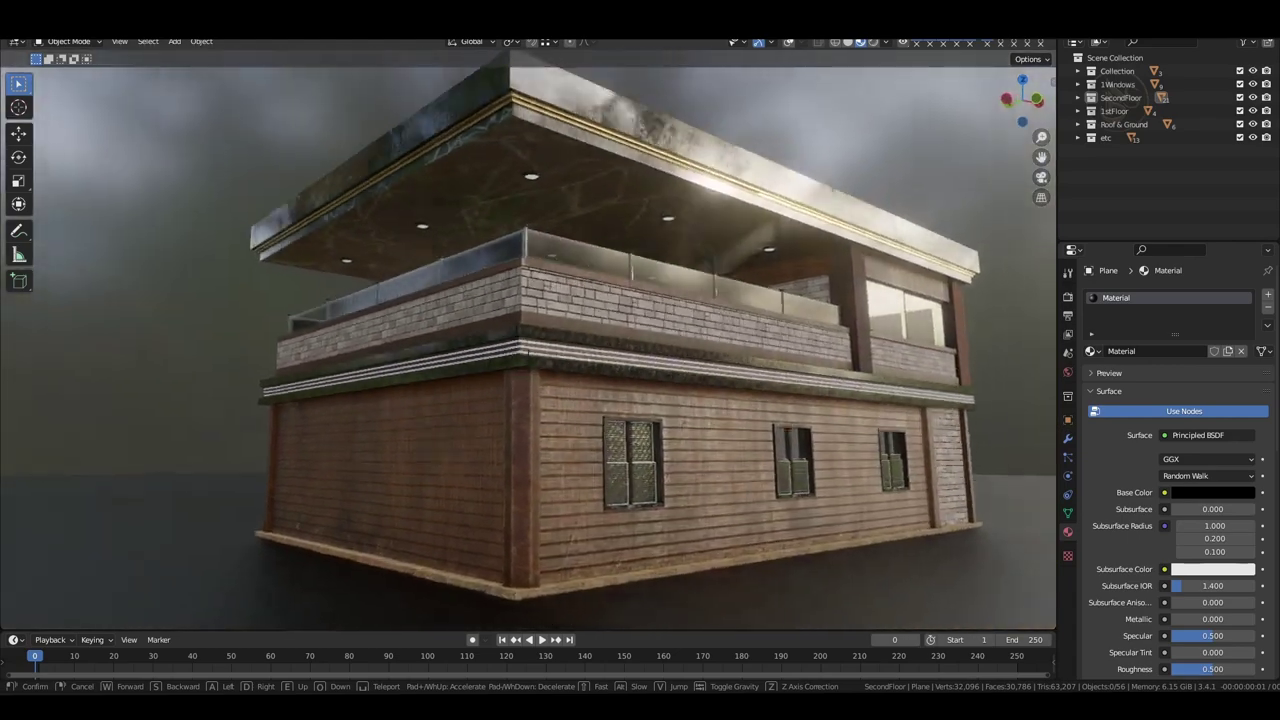
{"action": "key", "text": "w"}
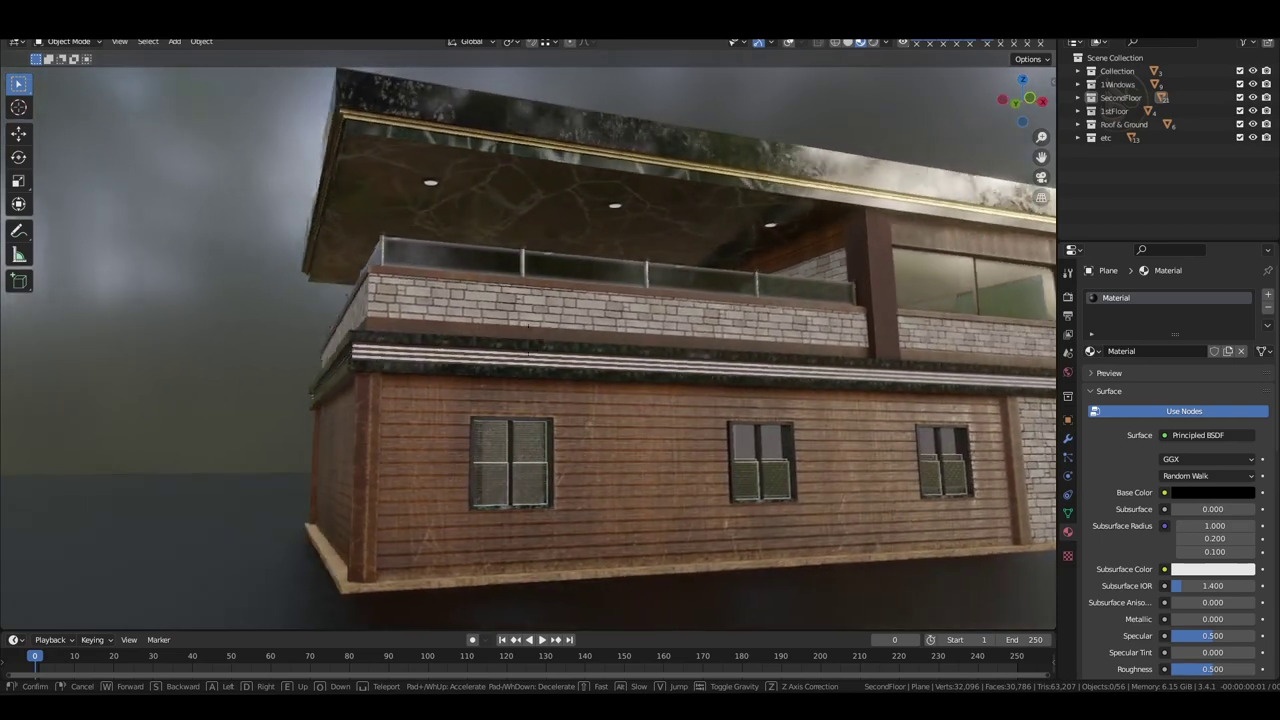
{"action": "key", "text": "d"}
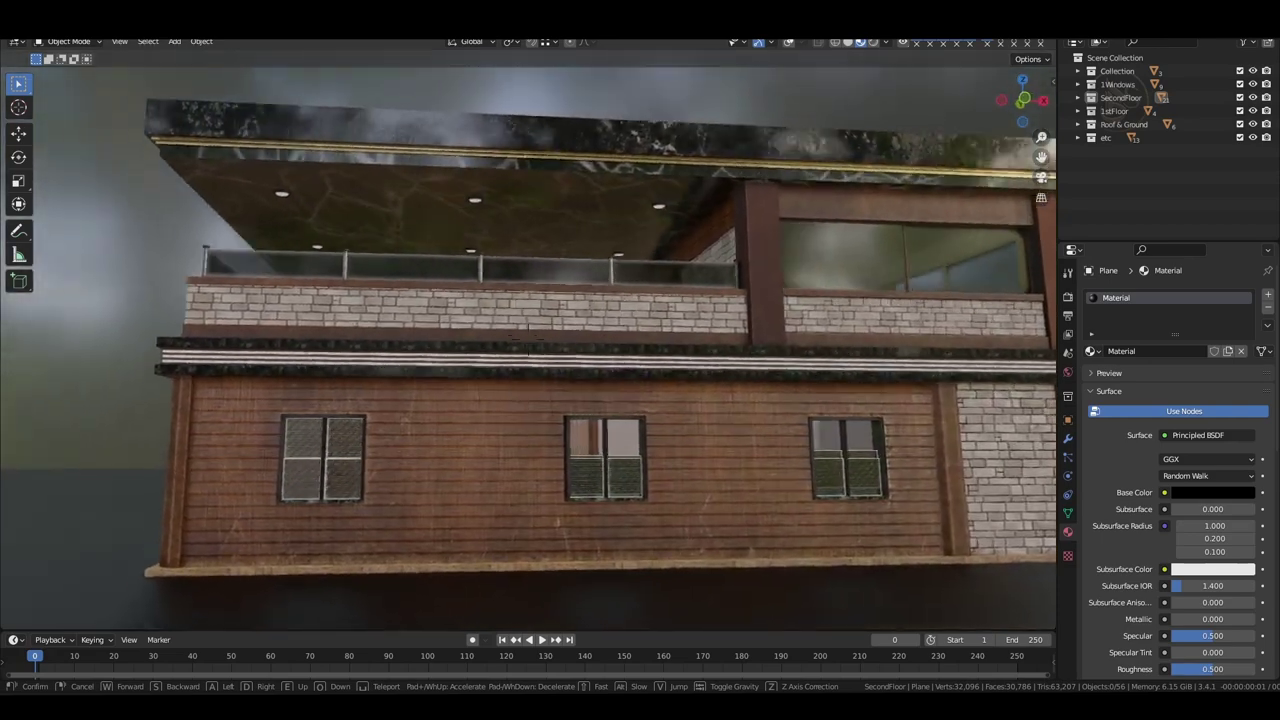
- Walk up to the centre ground-floor window and inspect its grilles closely
{"action": "key", "text": "s"}
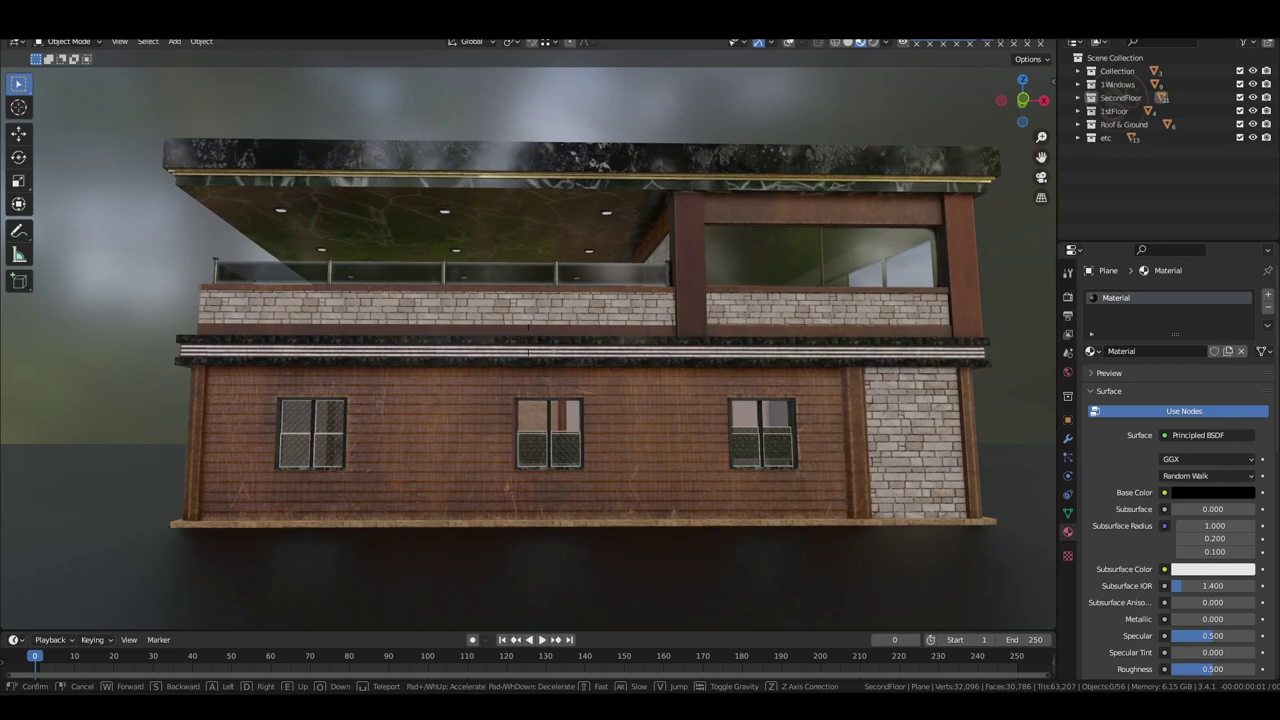
{"action": "key", "text": "w"}
{"action": "key", "text": "w"}
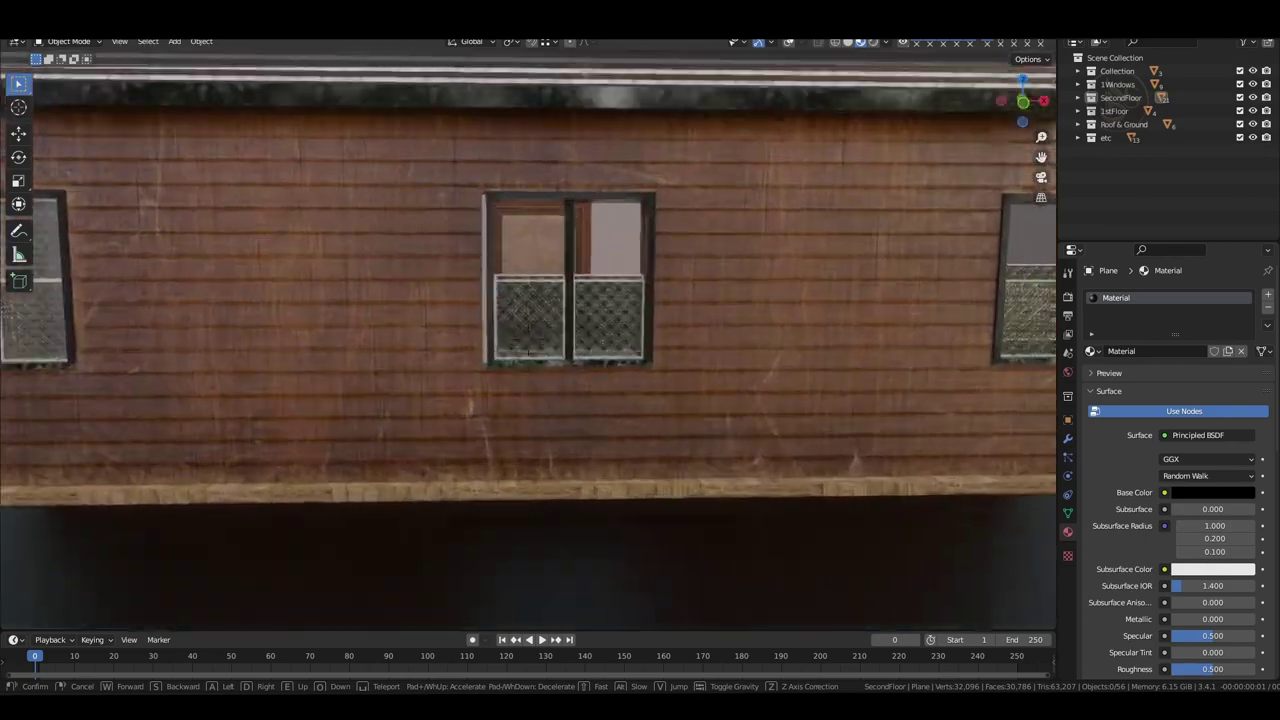
{"action": "key", "text": "w"}
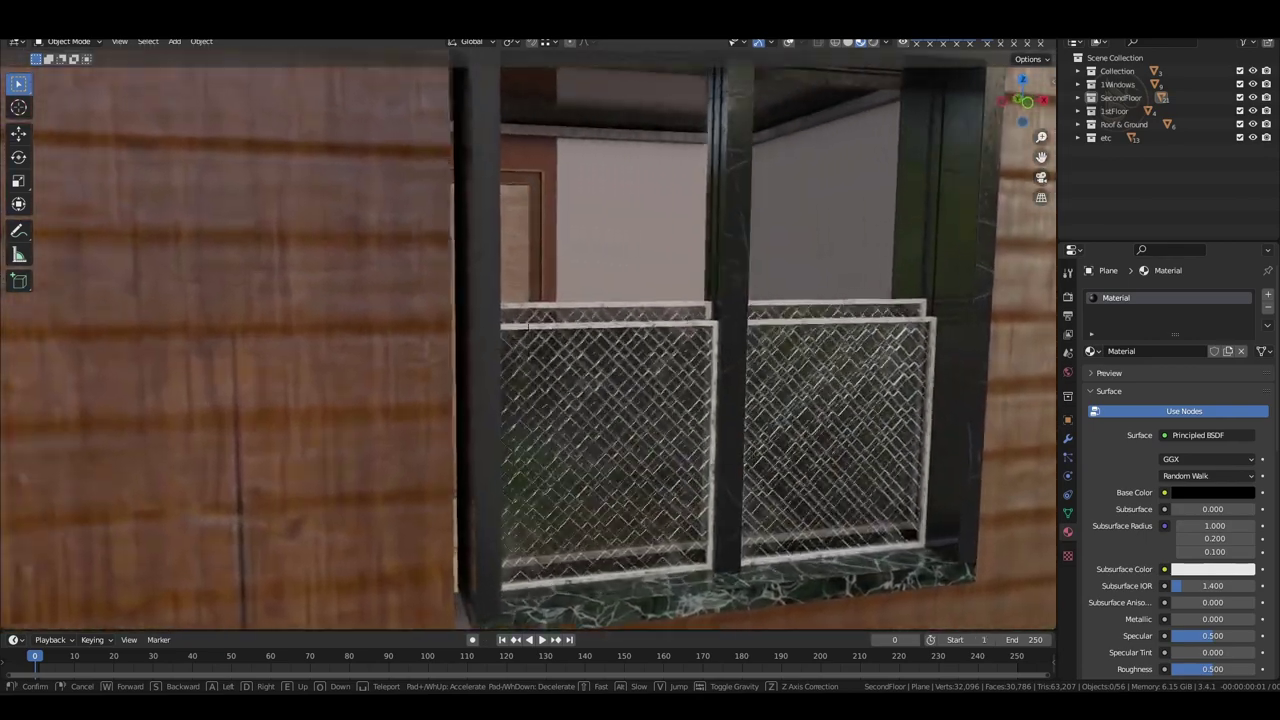
{"action": "key", "text": "s"}
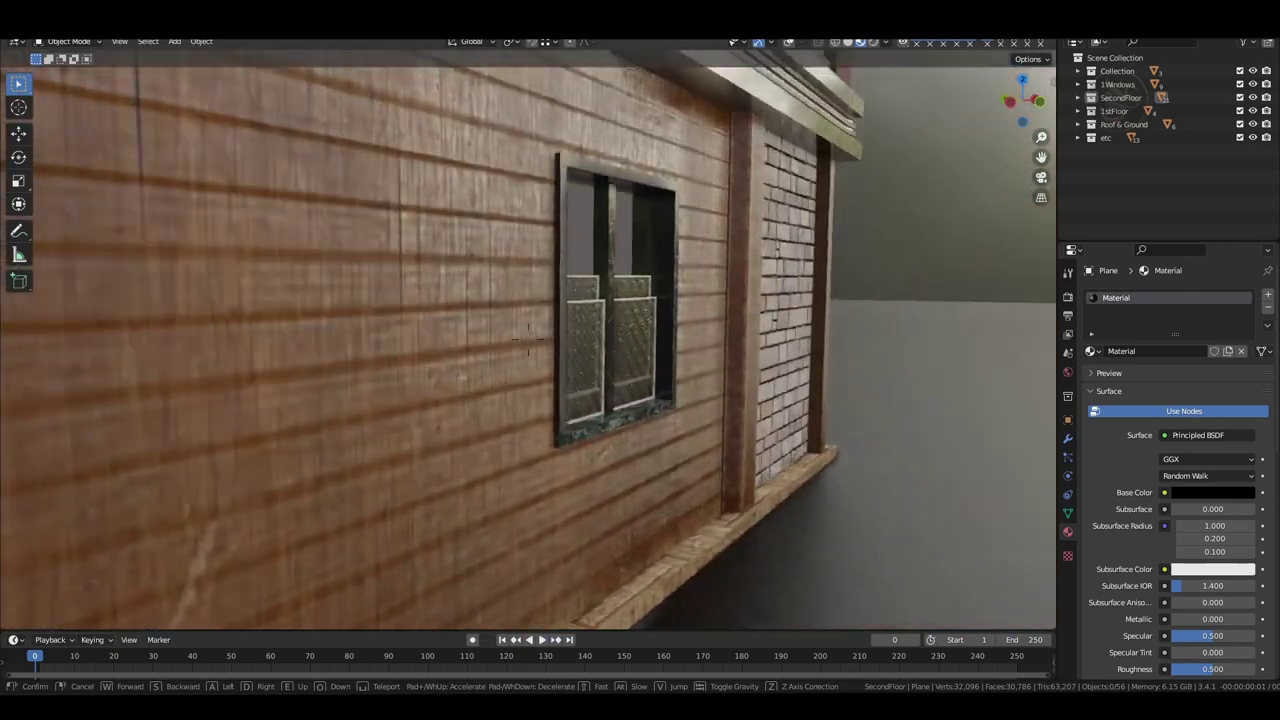
{"action": "key", "text": "w"}
{"action": "key", "text": "w"}
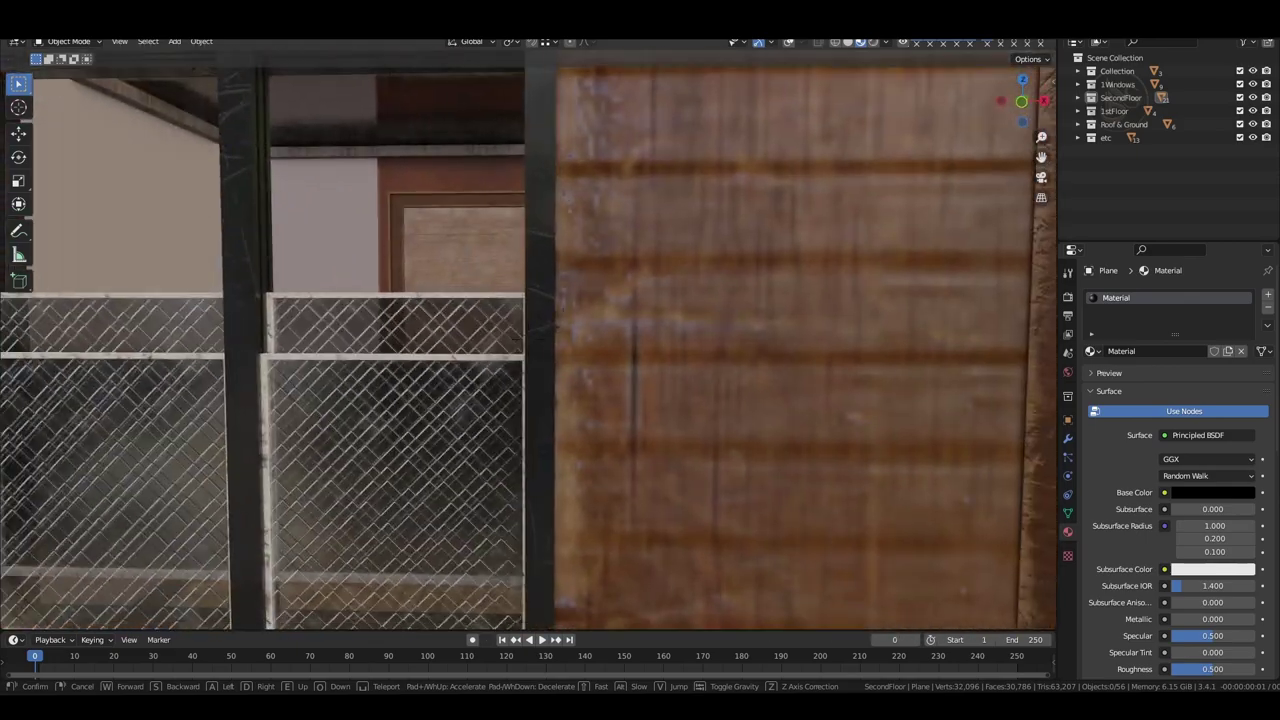
{"action": "key", "text": "s"}
{"action": "key", "text": "s"}
{"action": "key", "text": "w"}
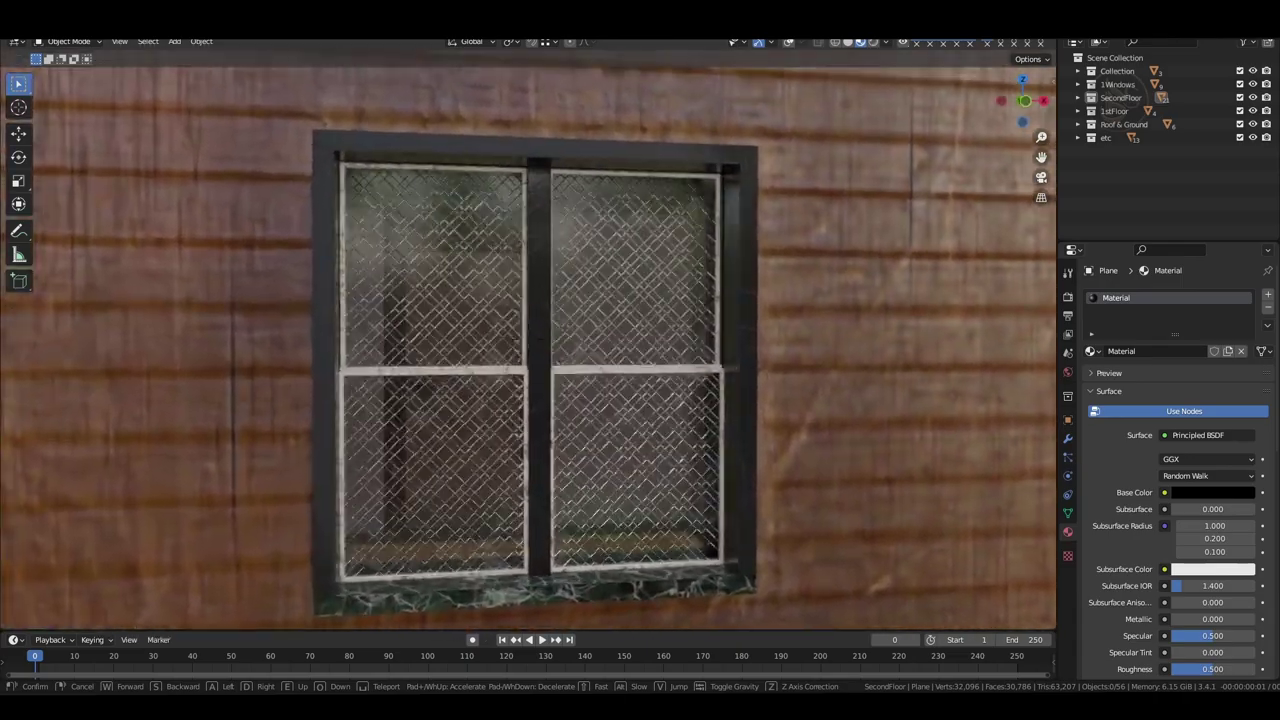
{"action": "key", "text": "s"}
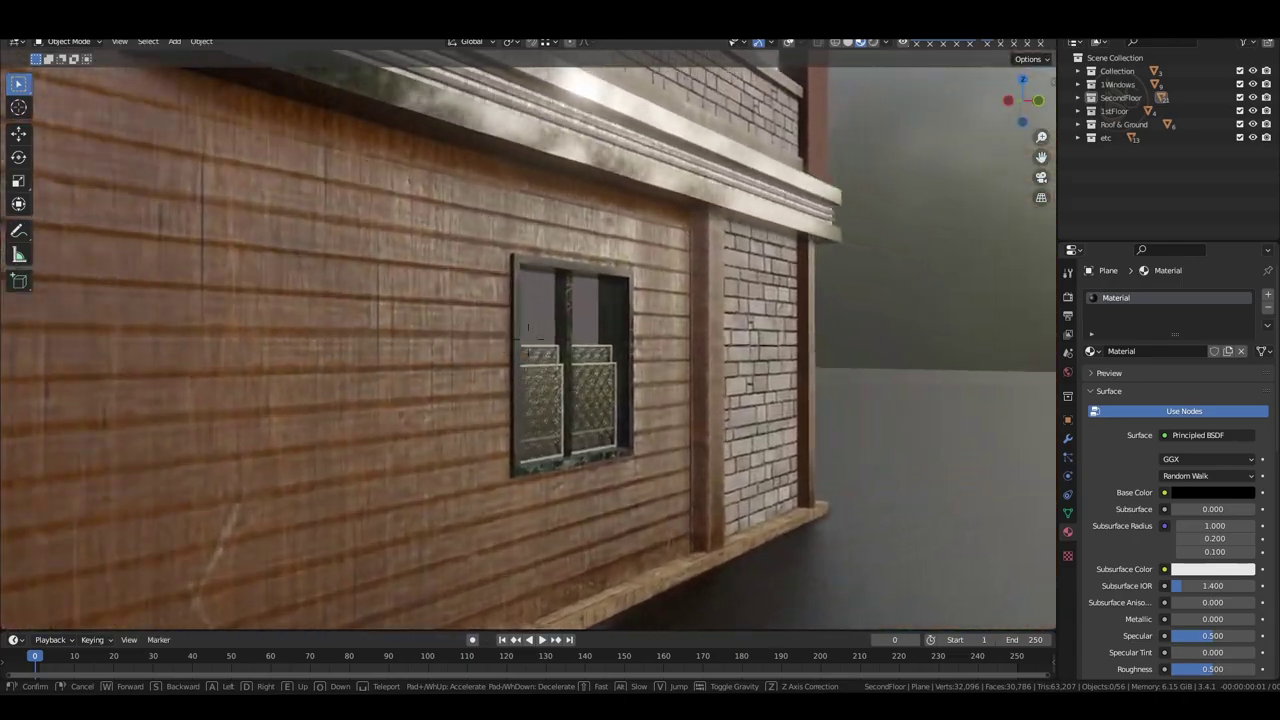
- Rise to the second-floor balcony window, then move around the brick corner to the porch
{"action": "key", "text": "e"}
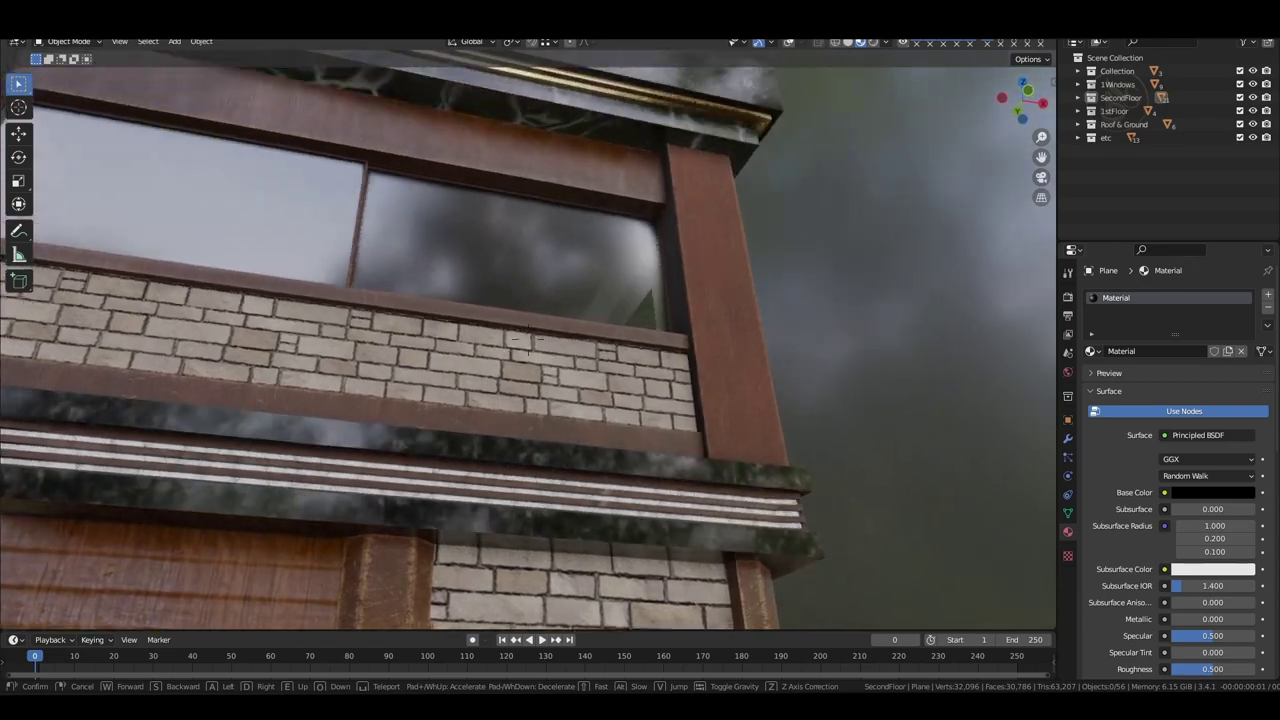
{"action": "key", "text": "d"}
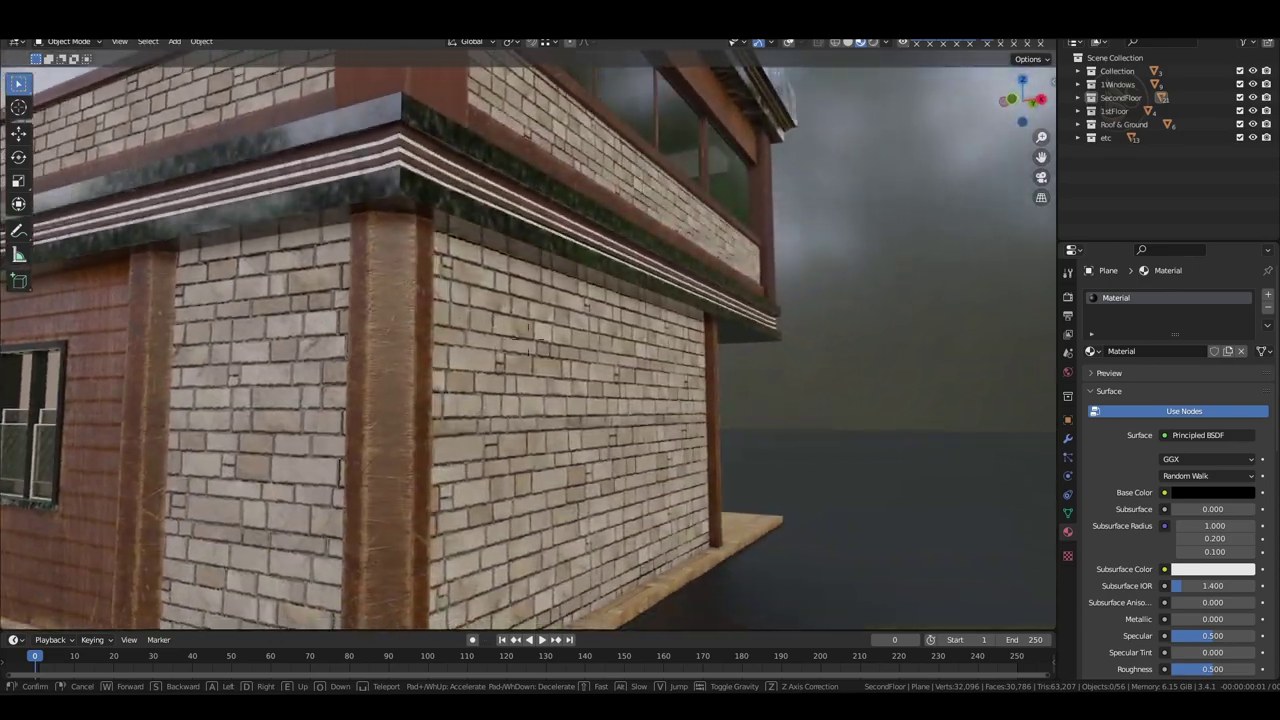
{"action": "key", "text": "d"}
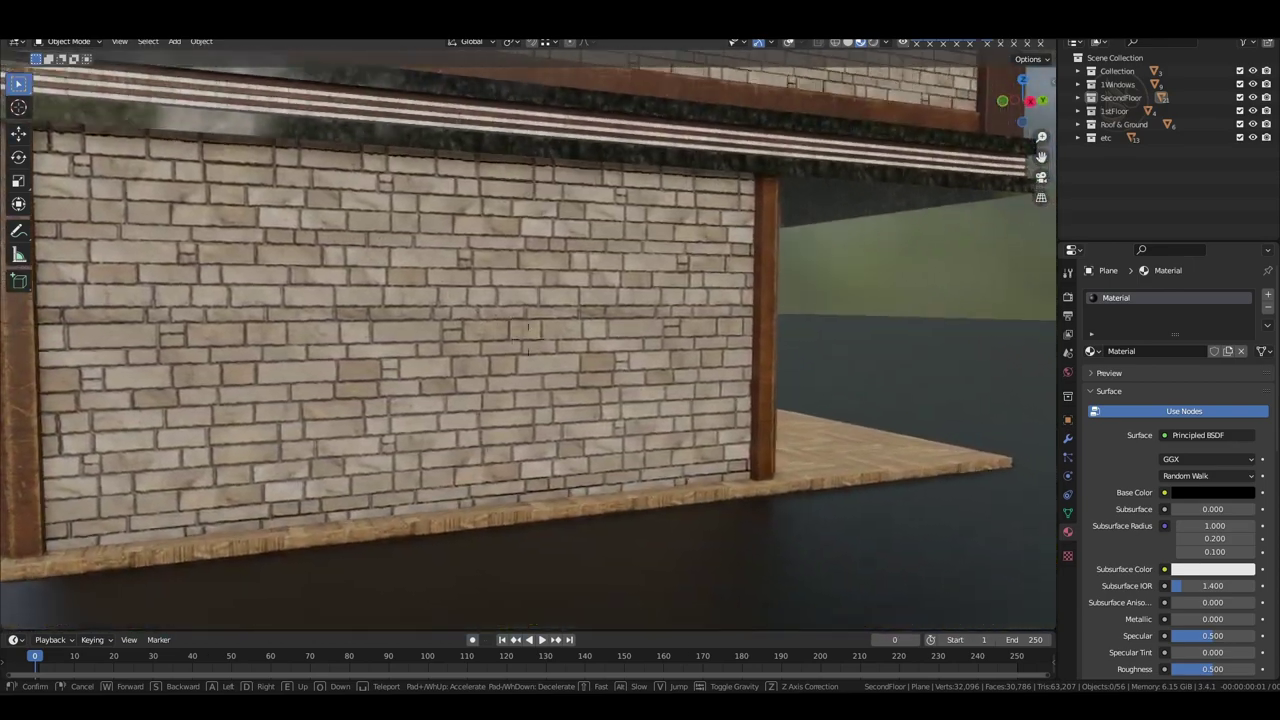
- Walk through the porch into the rooms, over herringbone and checkered floors to the stair window
{"action": "key", "text": "w"}
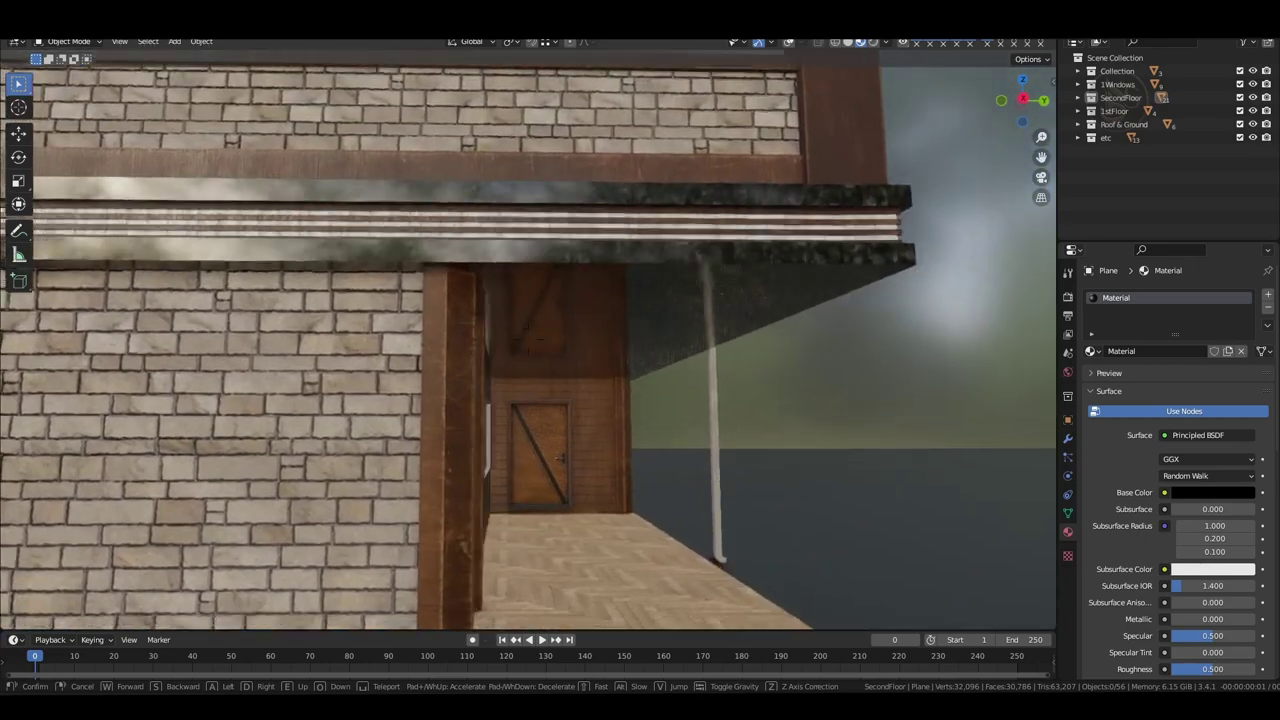
{"action": "key", "text": "s"}
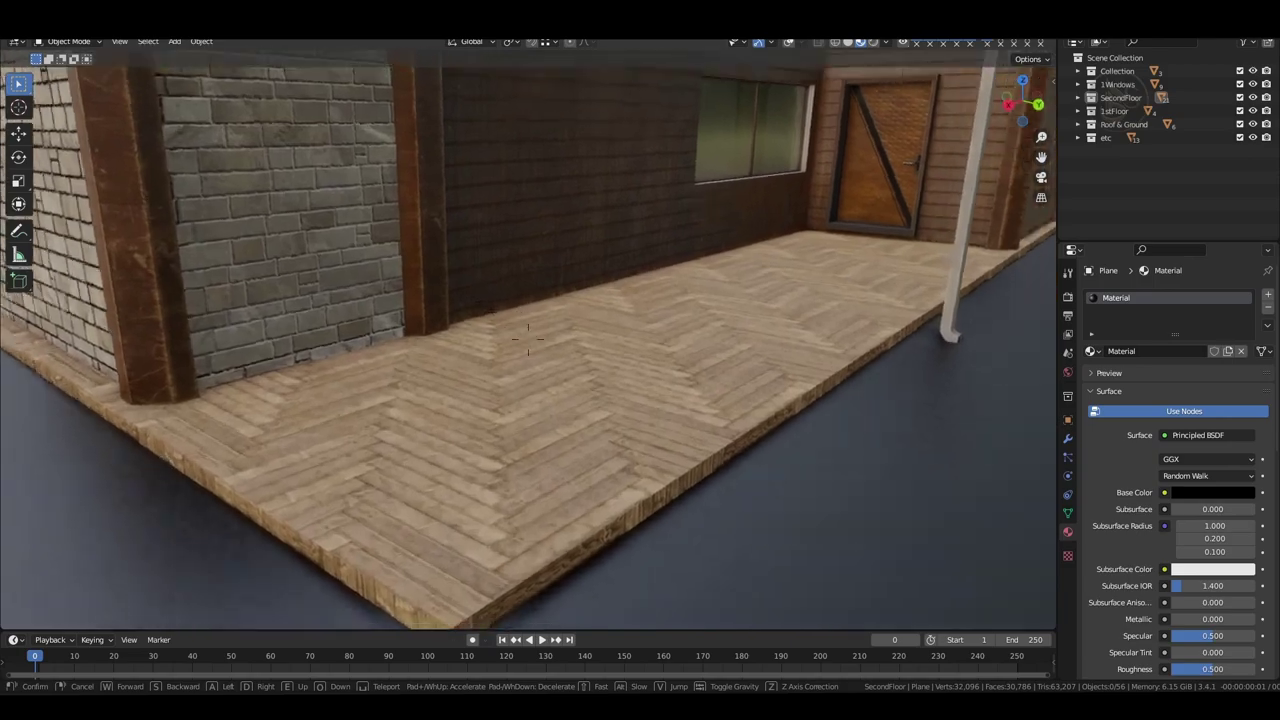
{"action": "key", "text": "w"}
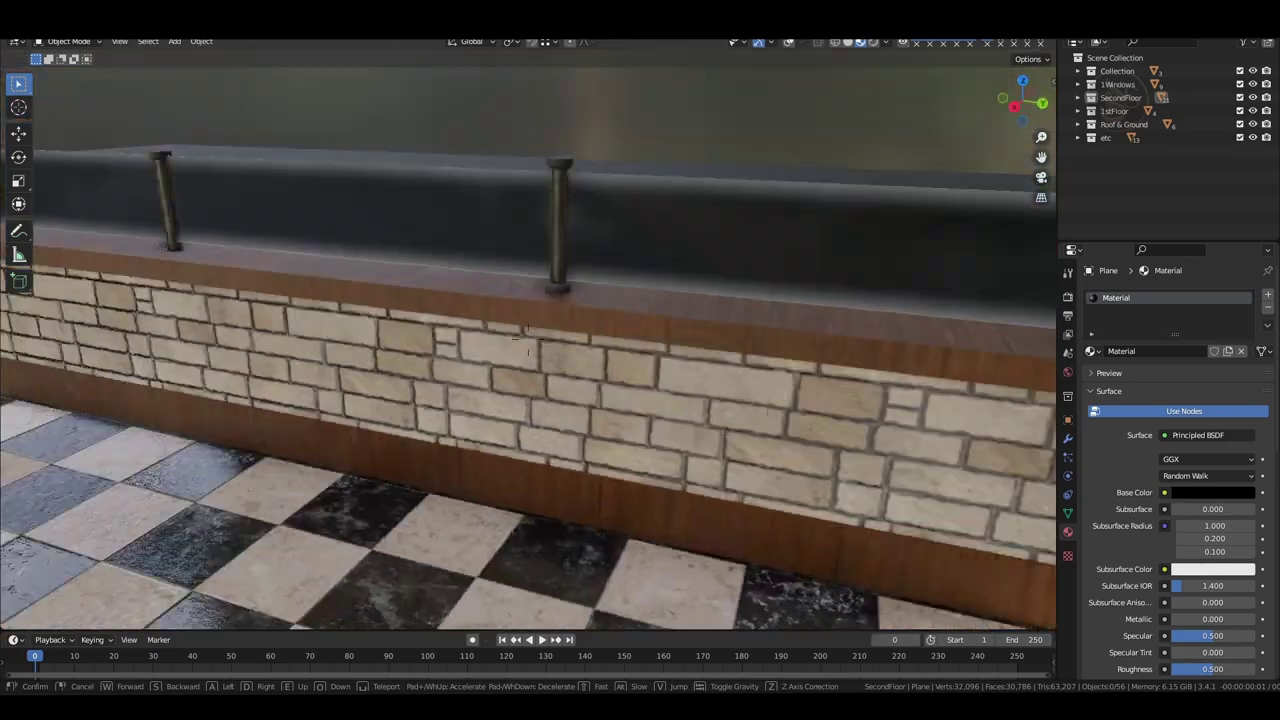
{"action": "key", "text": "s"}
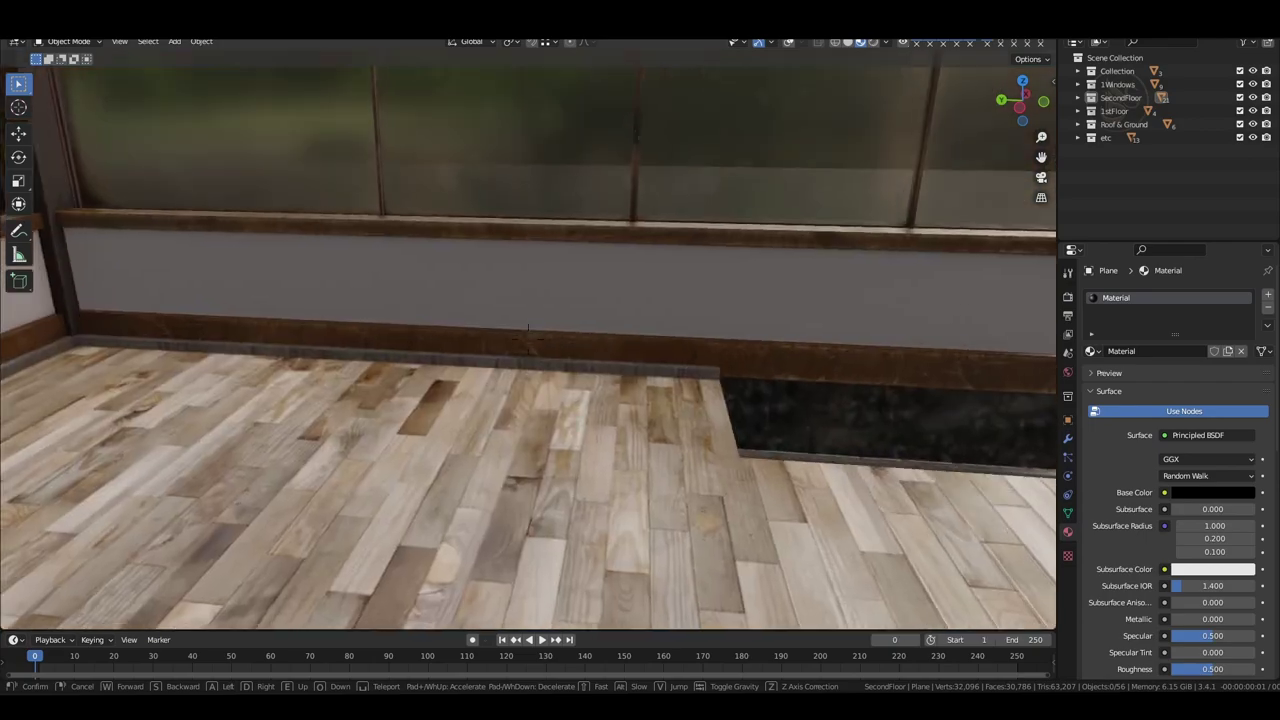
{"action": "key", "text": "w"}
{"action": "key", "text": "s"}
{"action": "key", "text": "w"}
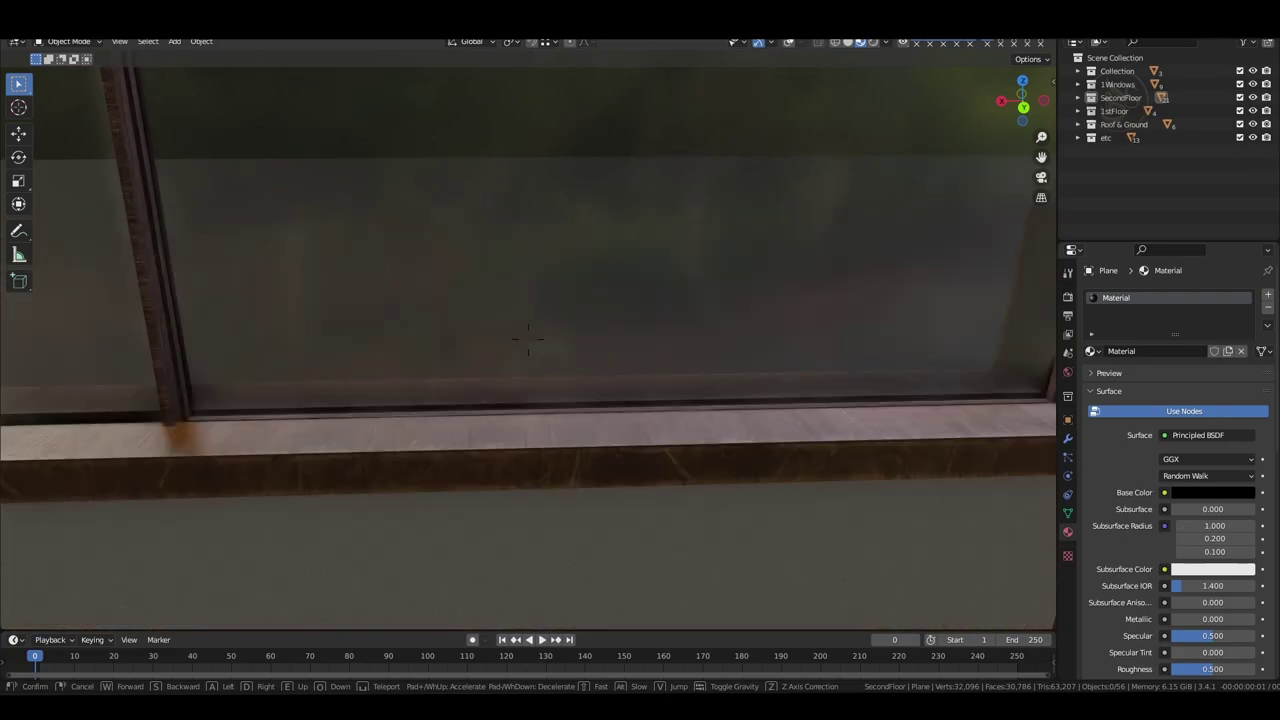
- Descend the stairs into the lower hallway and exit through the wooden door outside
{"action": "key", "text": "w"}
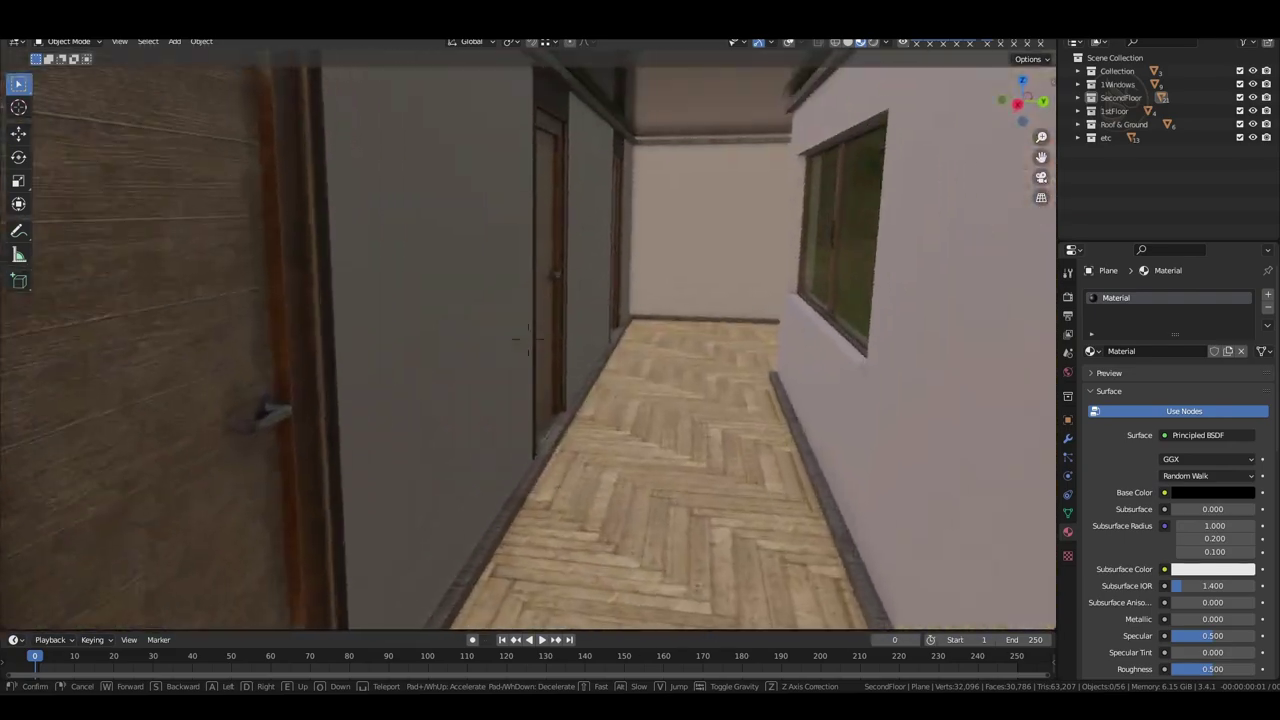
{"action": "key", "text": "w"}
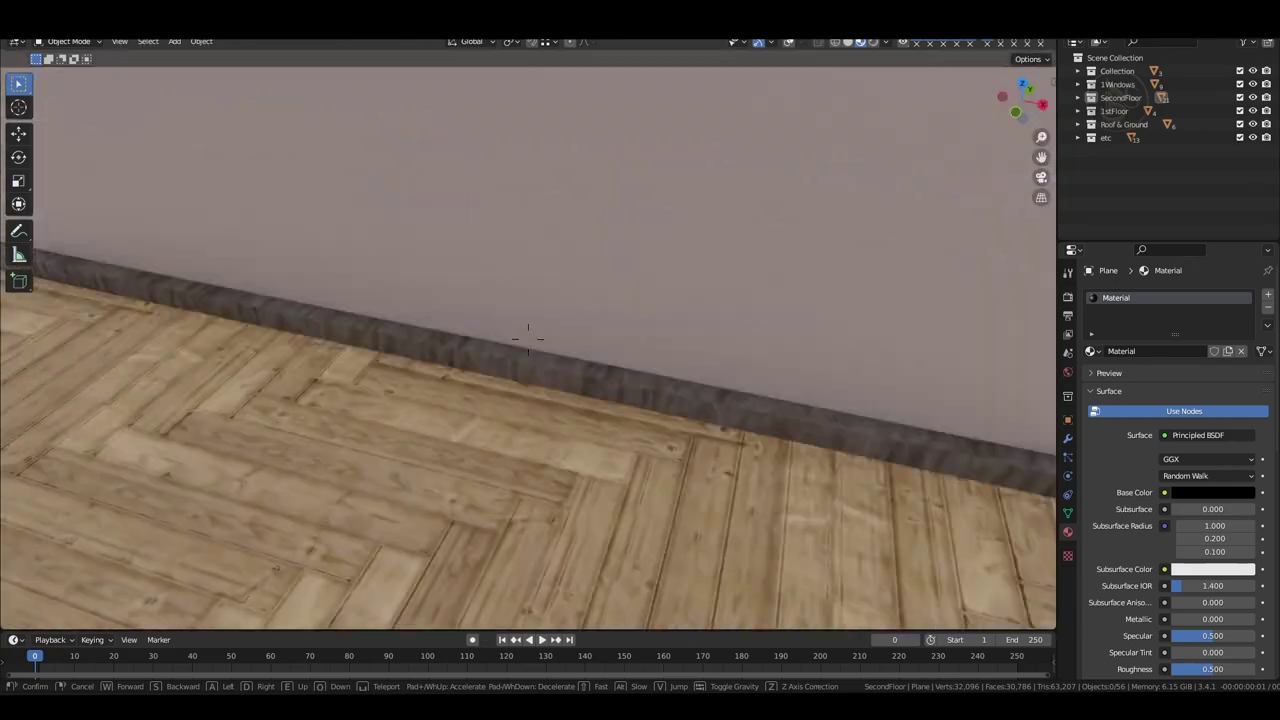
{"action": "key", "text": "s"}
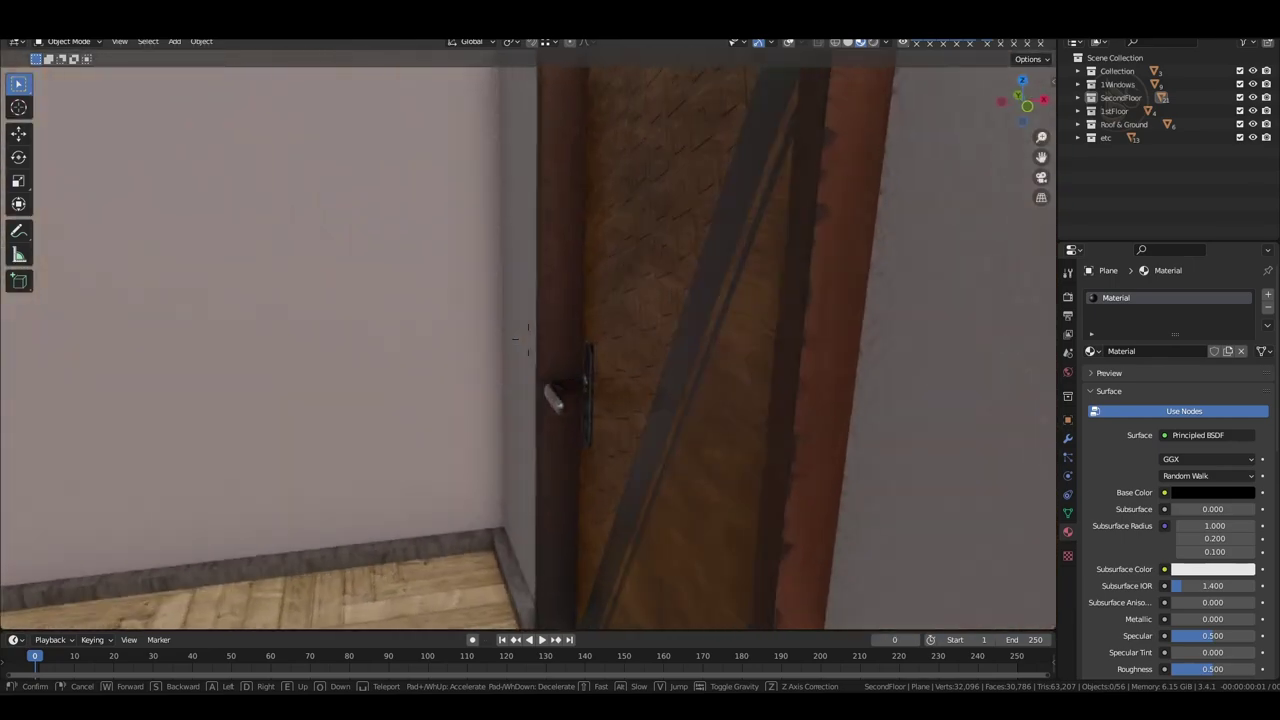
{"action": "key", "text": "w"}
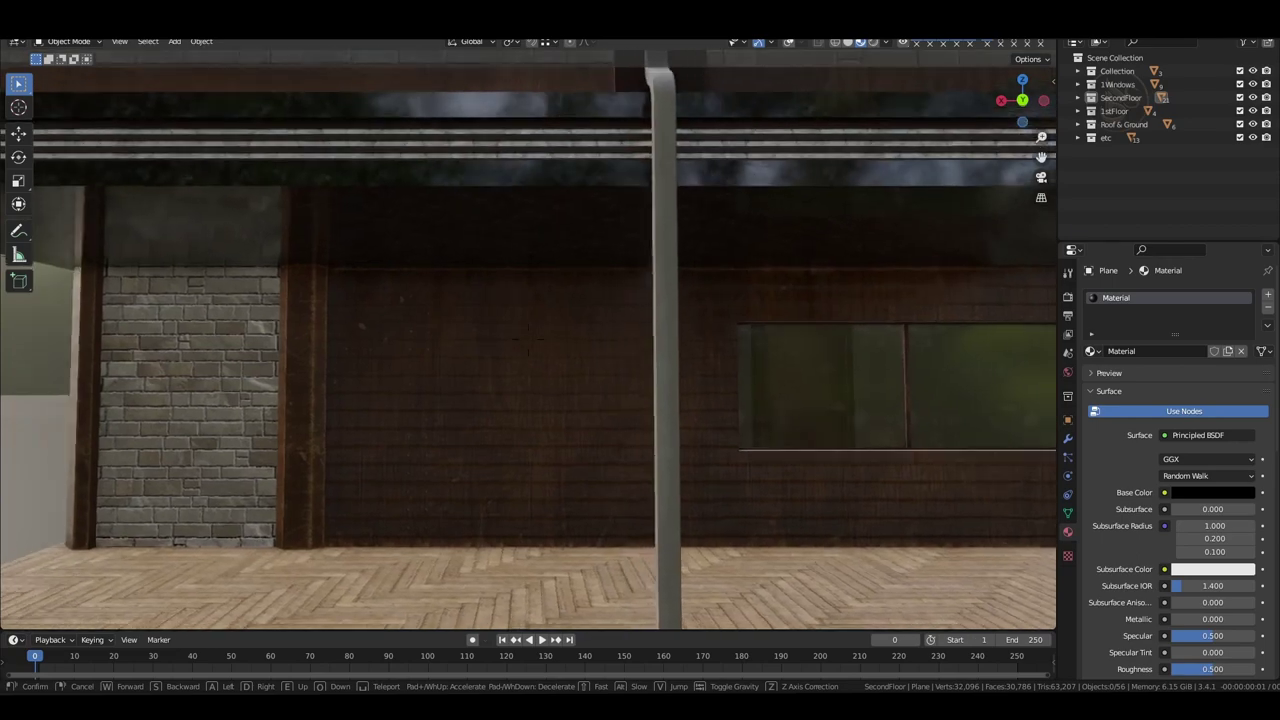
{"action": "key", "text": "w"}
{"action": "key", "text": "s"}
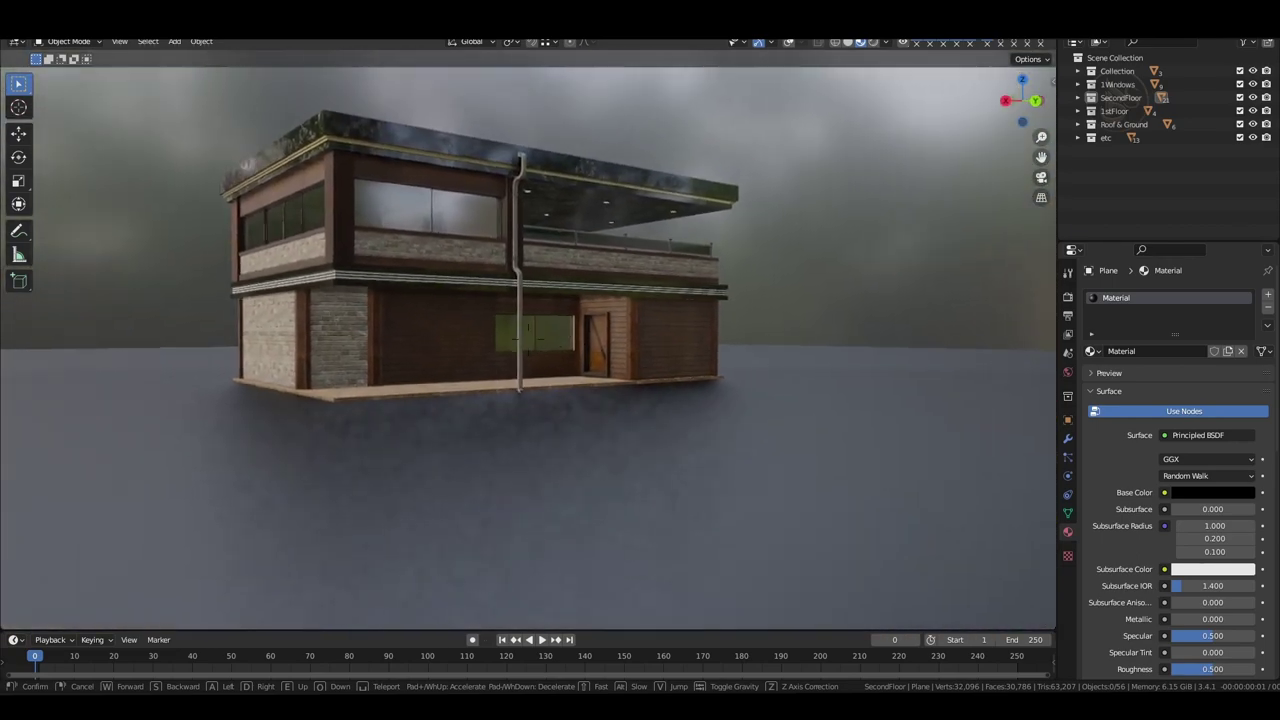
- Leave Walk Navigation and delete the dark ground plane
{"action": "key", "text": "w"}
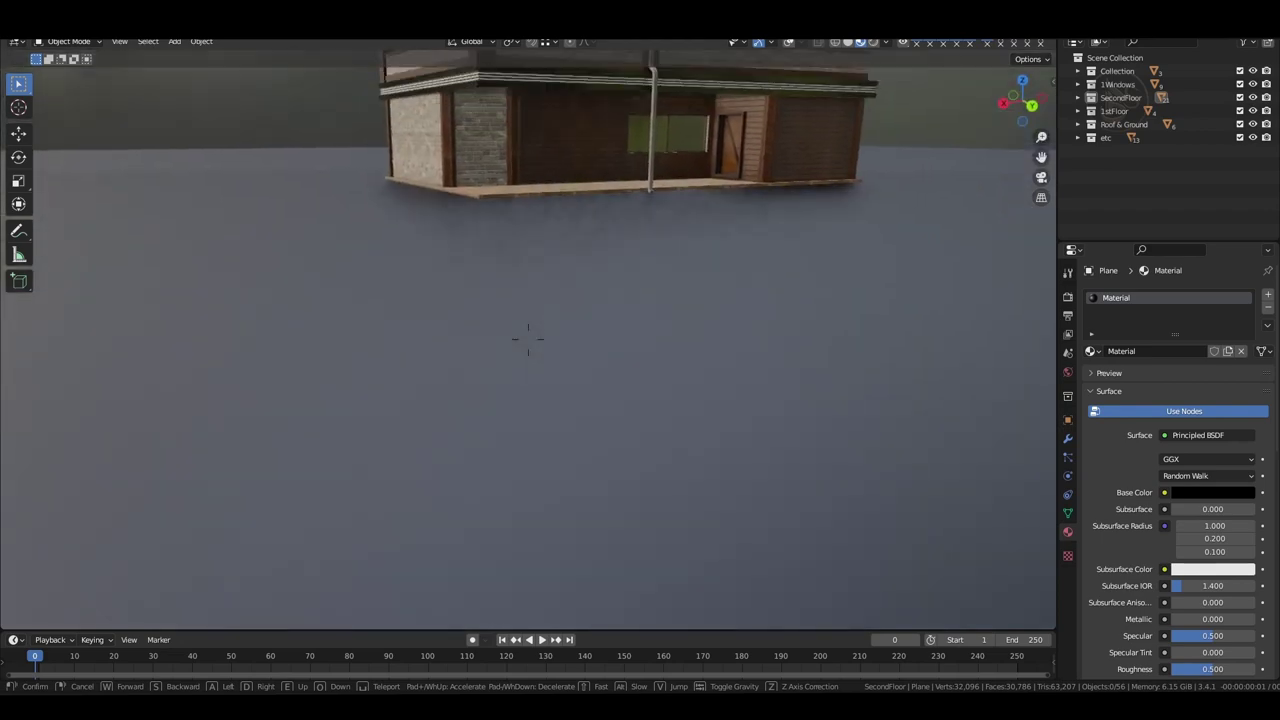
{"action": "key", "text": "s"}
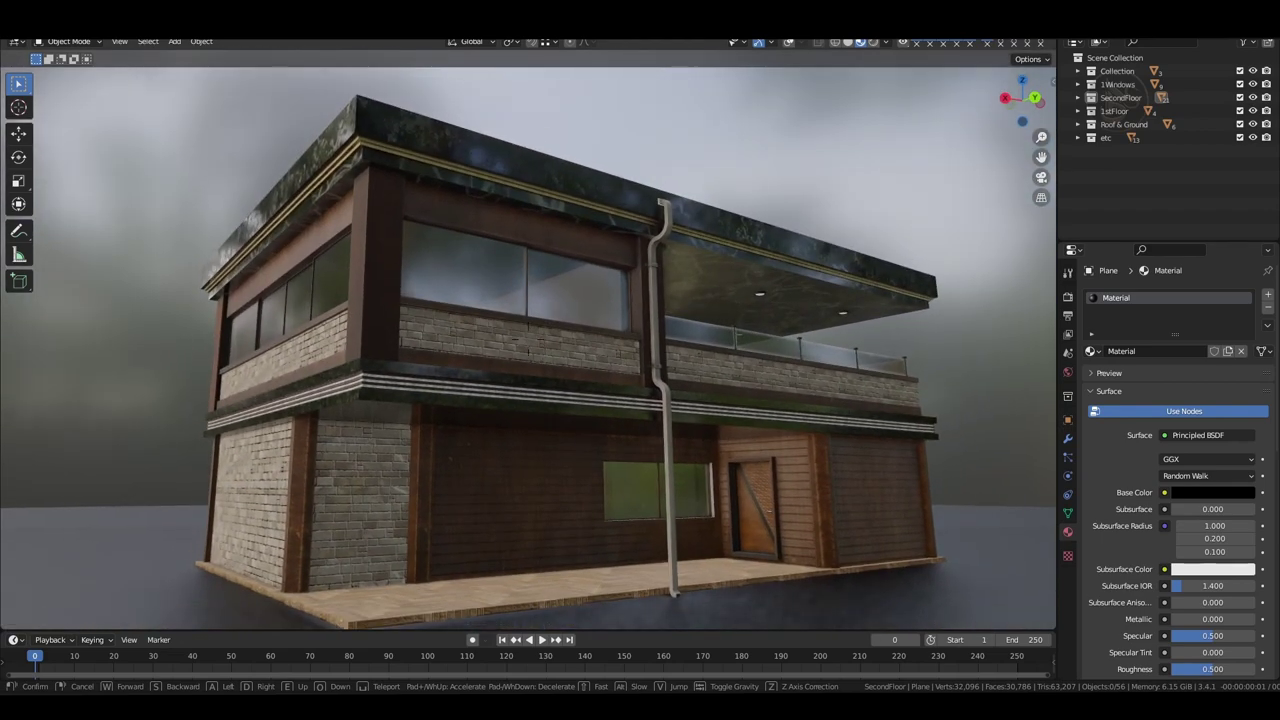
{"action": "left_click", "coordinate": [624, 323]}
{"action": "mouse_move", "coordinate": [580, 318]}
{"action": "middle_mouse_down"}
{"action": "mouse_move", "coordinate": [577, 383]}
{"action": "mouse_move", "coordinate": [700, 535]}
{"action": "middle_mouse_up"}
{"action": "left_click", "coordinate": [700, 532]}
- Orbit and zoom in on the house floating against the HDRI sky
{"action": "mouse_move", "coordinate": [360, 357]}
{"action": "middle_mouse_down"}
{"action": "mouse_move", "coordinate": [594, 340]}
{"action": "mouse_move", "coordinate": [358, 343]}
{"action": "mouse_move", "coordinate": [505, 353]}
{"action": "mouse_move", "coordinate": [366, 380]}
{"action": "mouse_move", "coordinate": [503, 429]}
{"action": "mouse_move", "coordinate": [220, 430]}
{"action": "mouse_move", "coordinate": [440, 368]}
{"action": "mouse_move", "coordinate": [289, 371]}
{"action": "mouse_move", "coordinate": [417, 360]}
{"action": "mouse_move", "coordinate": [293, 390]}
{"action": "mouse_move", "coordinate": [656, 349]}
{"action": "mouse_move", "coordinate": [664, 294]}
{"action": "mouse_move", "coordinate": [624, 358]}
{"action": "middle_mouse_up"}
{"action": "scroll", "coordinate": [624, 358], "scroll_direction": "up", "scroll_amount": 1}
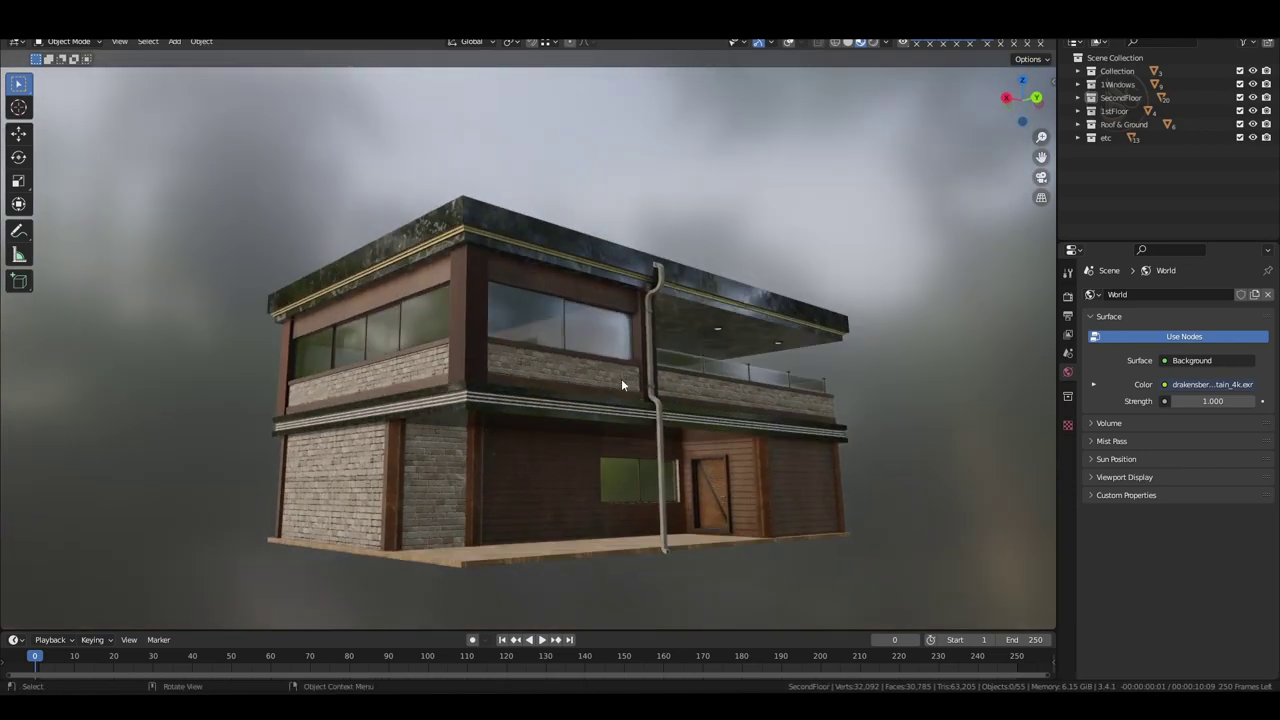
{"action": "scroll", "coordinate": [620, 374], "scroll_direction": "up", "scroll_amount": 1}
{"action": "scroll", "coordinate": [623, 382], "scroll_direction": "up", "scroll_amount": 2}
{"action": "scroll", "coordinate": [624, 366], "scroll_direction": "up", "scroll_amount": 2}
{"action": "middle_click_drag", "start_coordinate": [630, 381], "coordinate": [626, 390]}
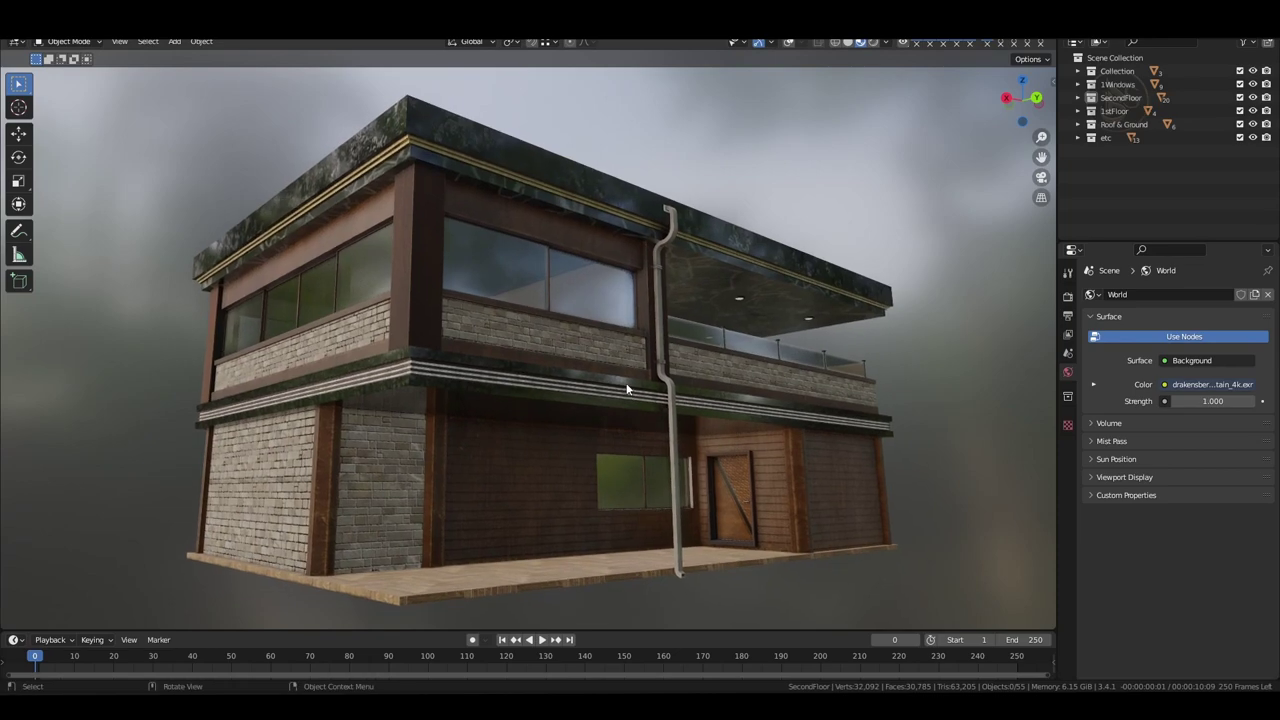